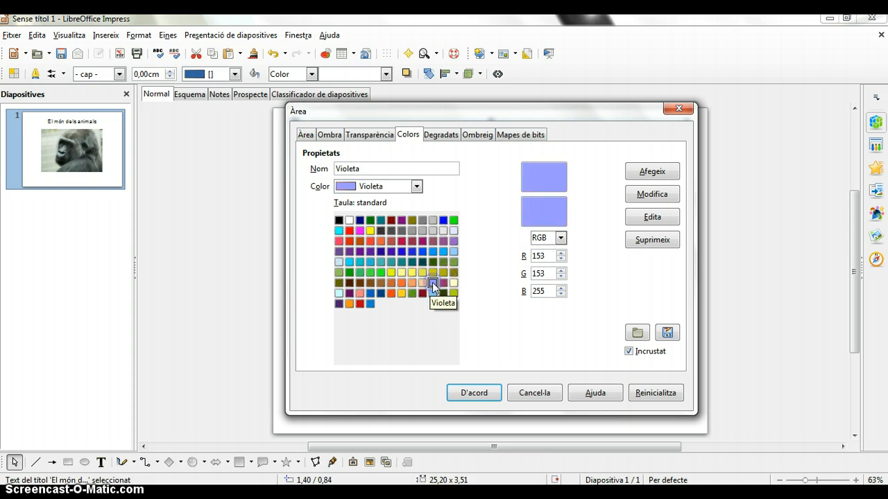
Apply the Violeta fill to the title box and reopen its area colour settings
left_click(475, 396)
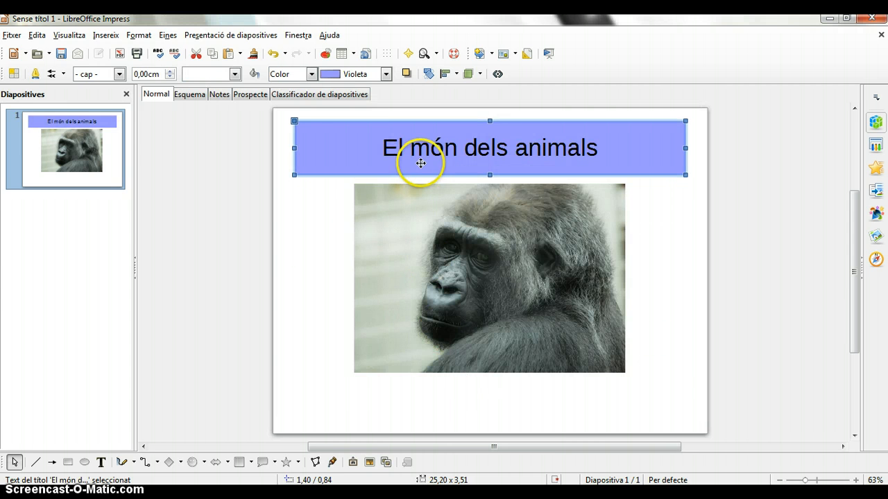
right_click(430, 123)
left_click(464, 168)
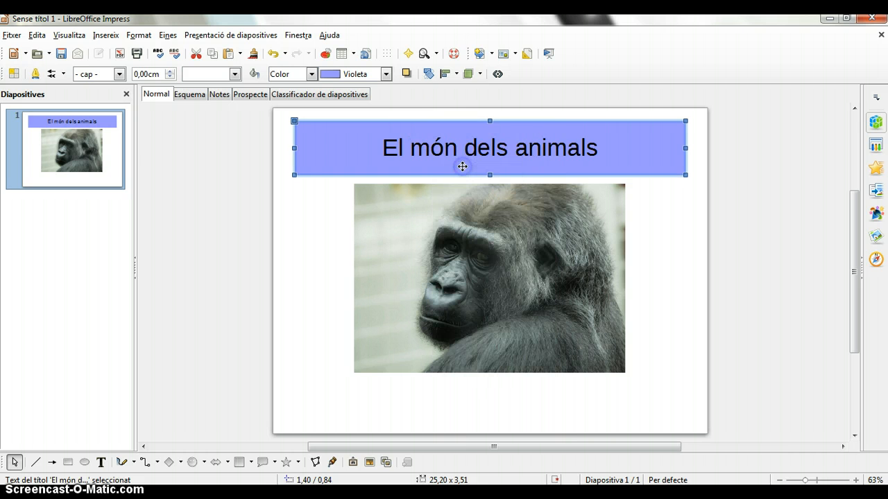
left_click(408, 135)
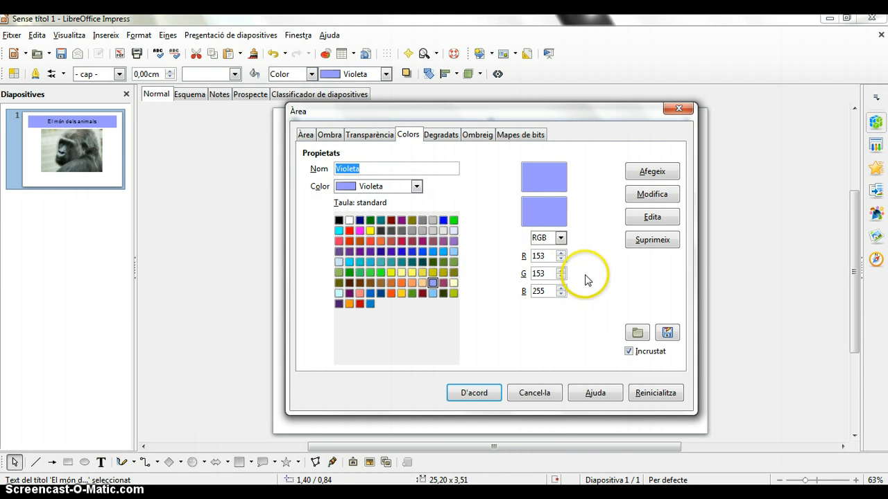
Load the tango colour list into the area colour settings
left_click(638, 334)
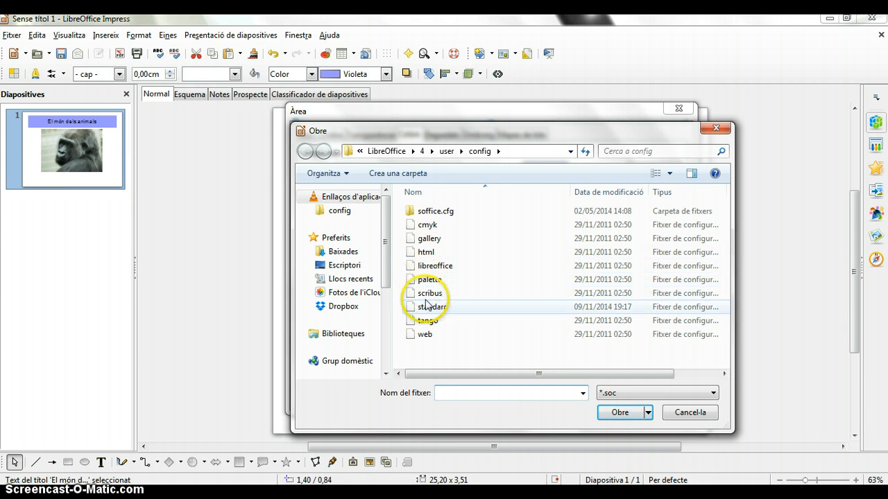
left_click(428, 322)
left_click(615, 410)
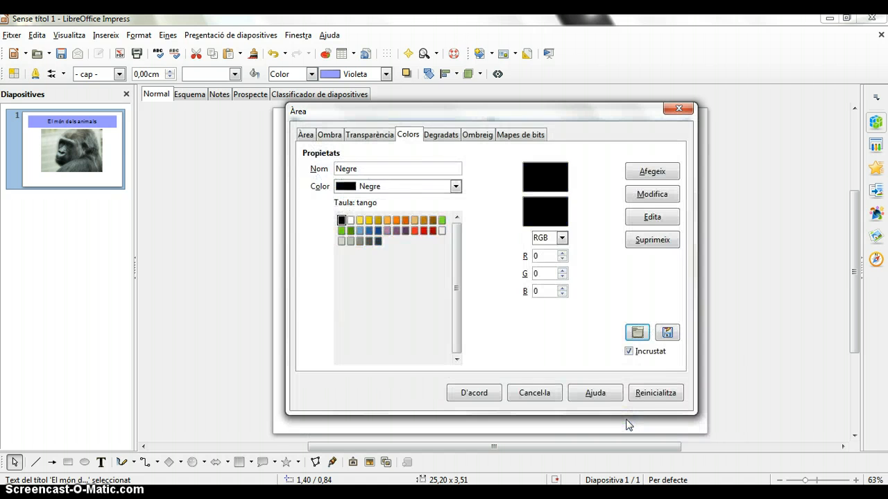
Load the palette colour list into the area colour settings
left_click(637, 333)
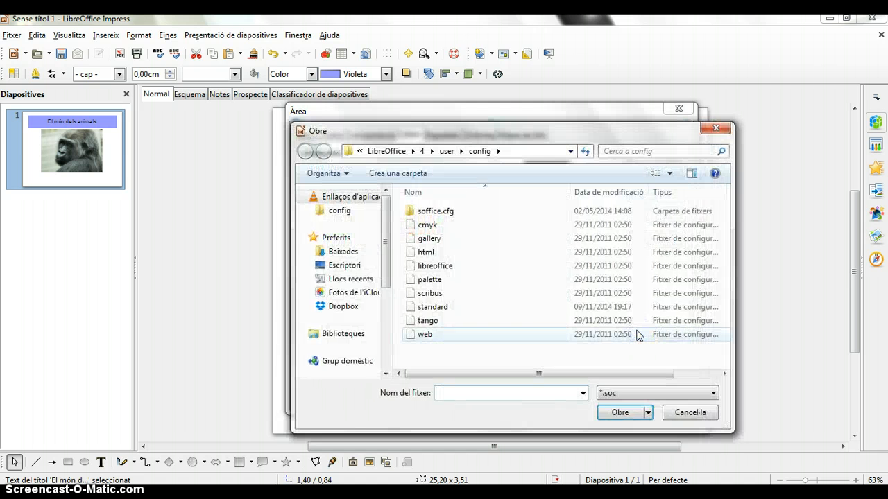
left_click(420, 281)
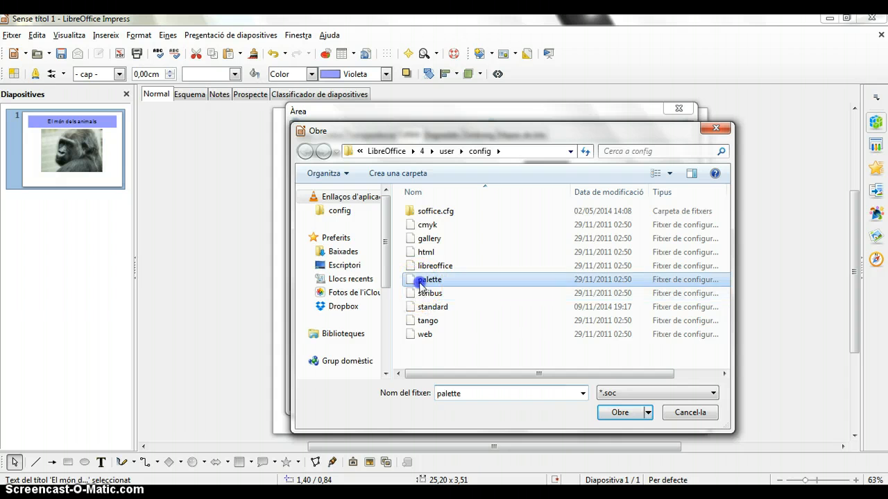
left_click(620, 412)
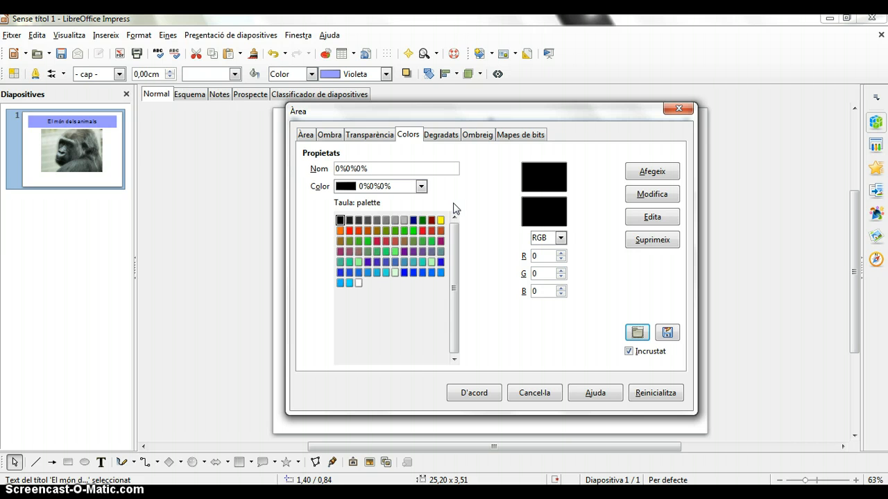
Edit the black colour in the colour picker into a purple with RGB 143, 15, 216
left_click(652, 220)
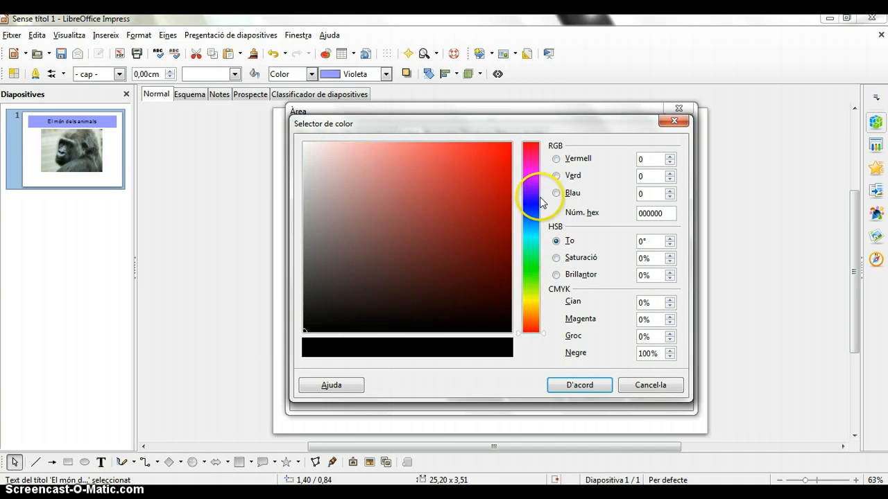
mouse_move(305, 331)
left_mouse_down()
mouse_move(393, 267)
mouse_move(479, 171)
left_mouse_up()
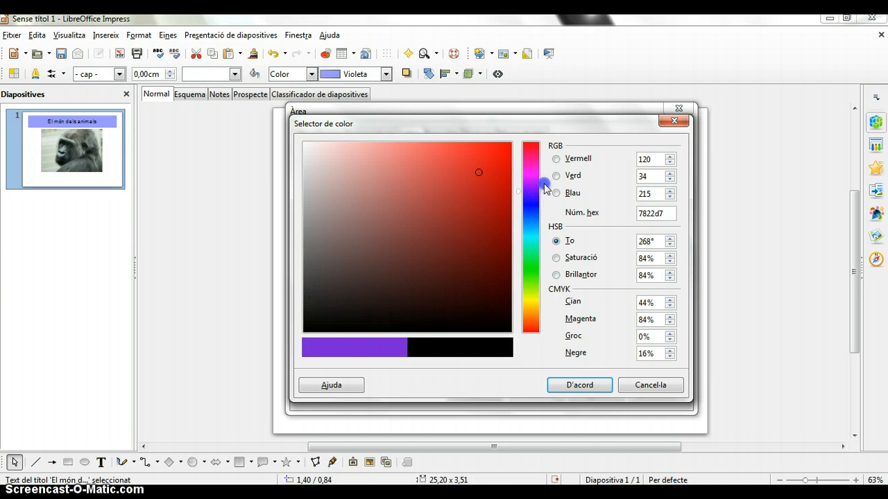
left_click_drag(536, 194, 536, 184)
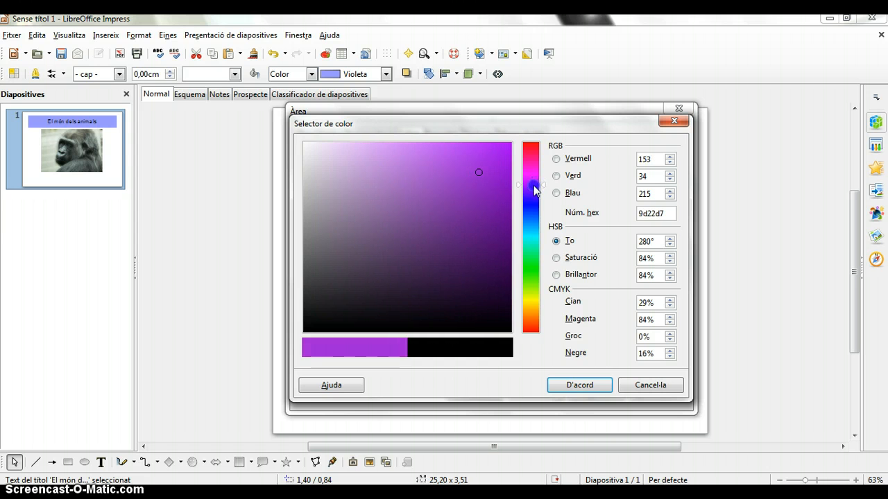
left_click(479, 172)
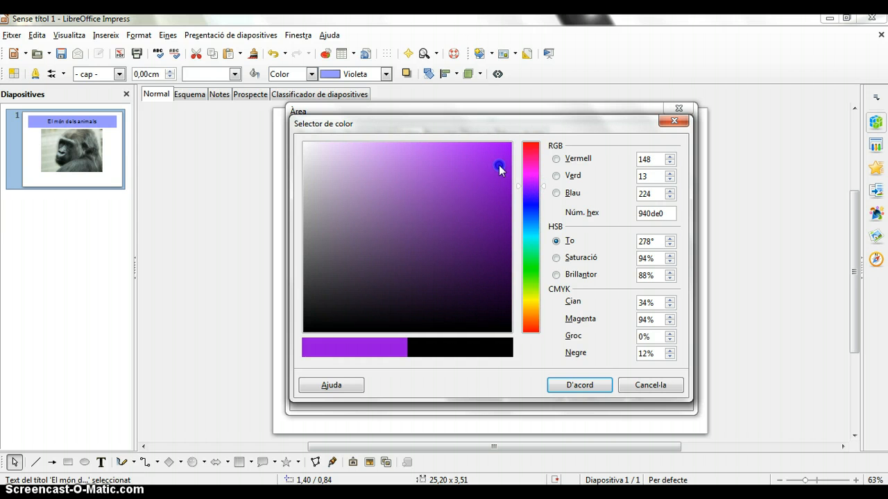
left_click(496, 171)
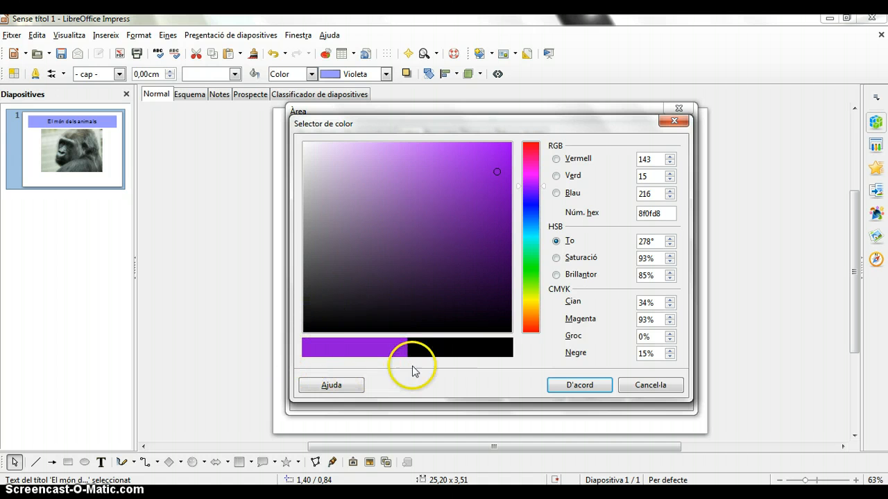
left_click(581, 386)
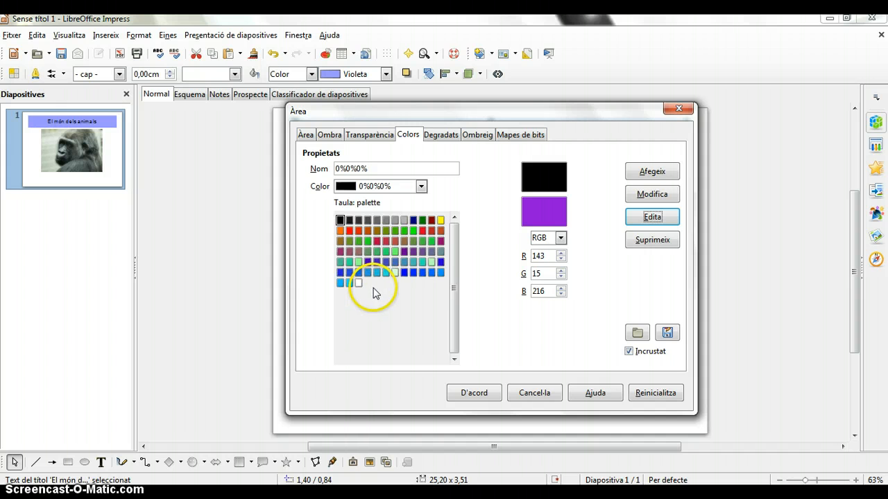
Add the edited purple to the colour list as a new colour named competic
left_click(656, 176)
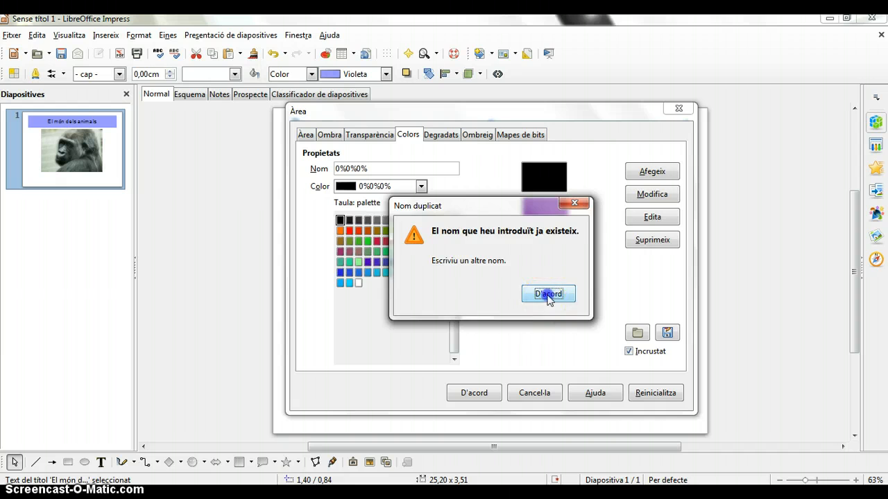
left_click(548, 294)
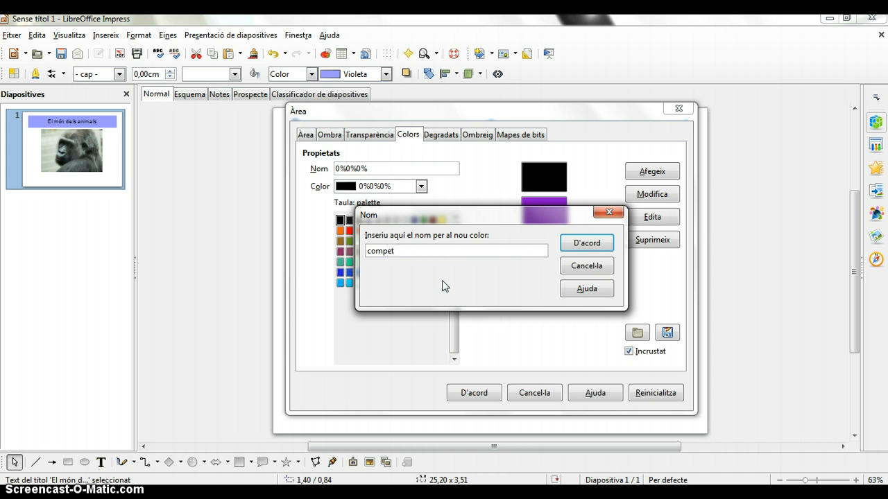
left_click(587, 243)
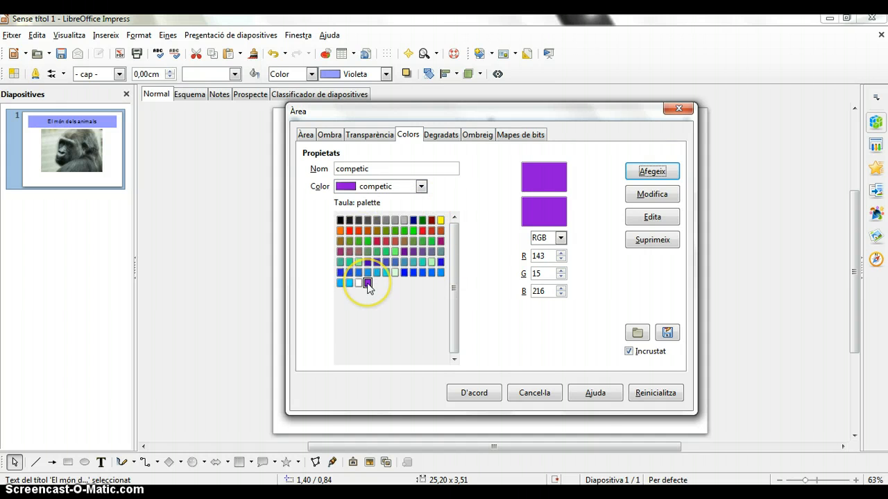
Save the colour list in the config folder under the file name competic
left_click(667, 333)
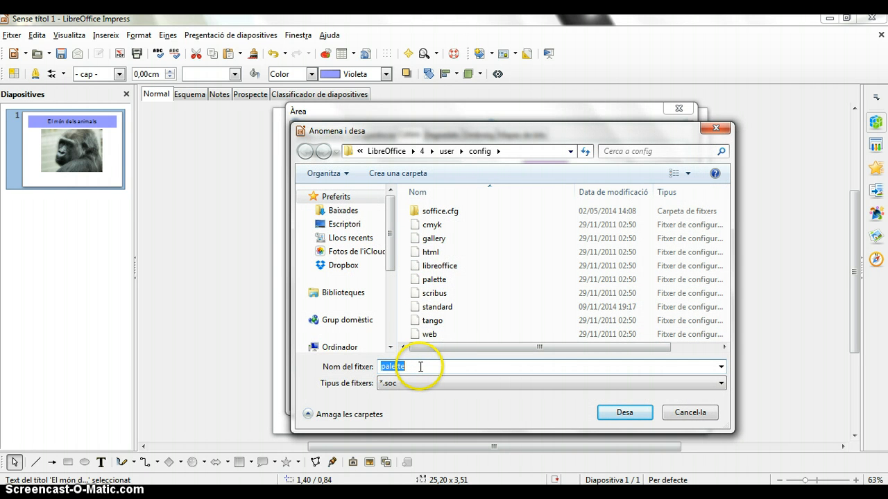
key("BackSpace")
type("competic")
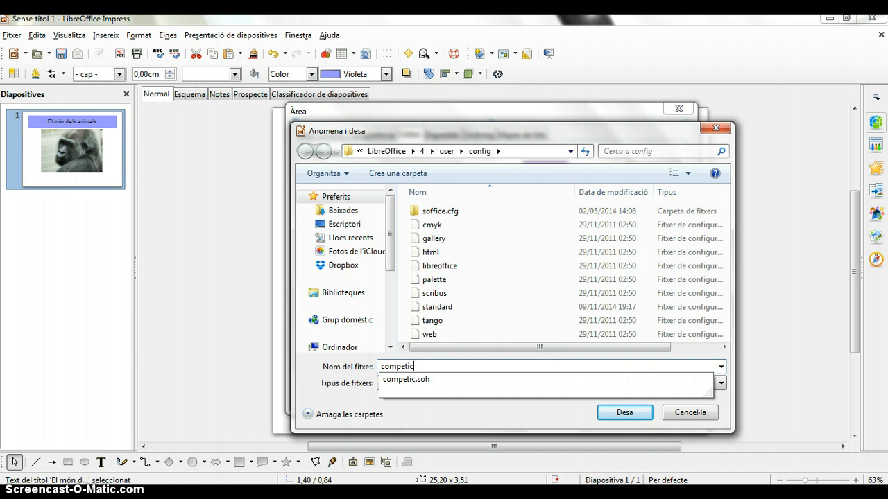
left_click(624, 412)
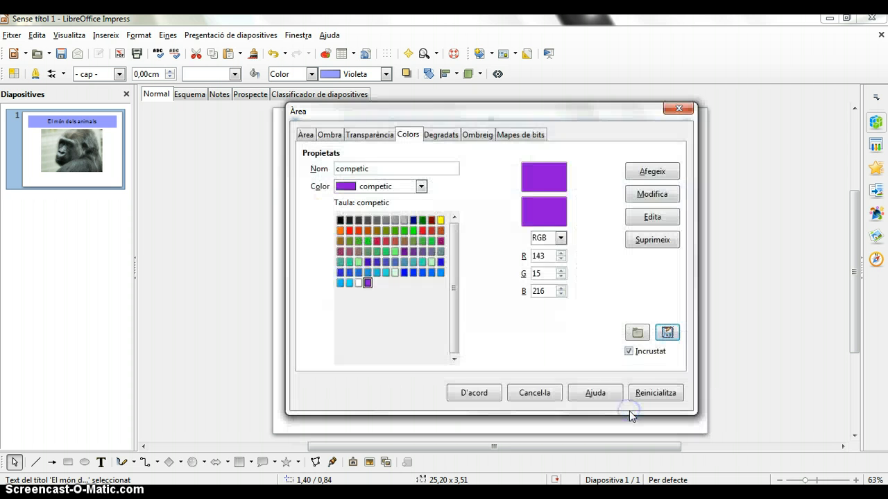
Load the saved competic colour list and fill the title box with its competic purple
left_click(642, 337)
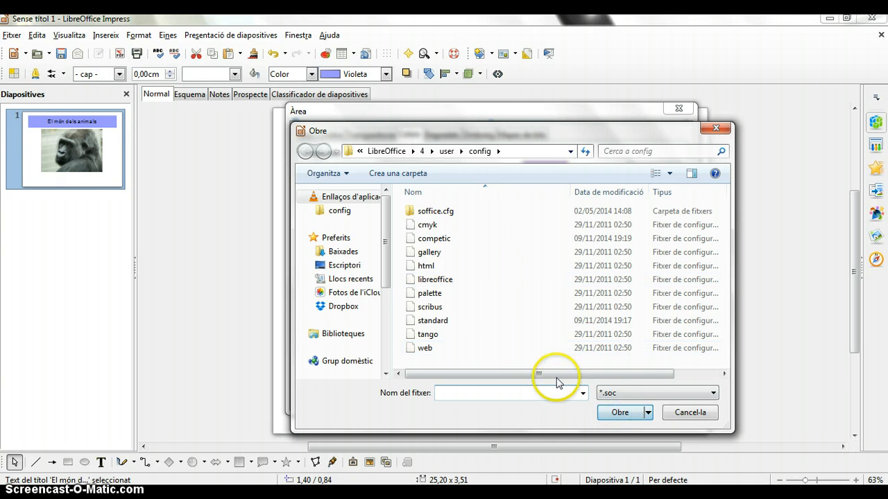
left_click(432, 238)
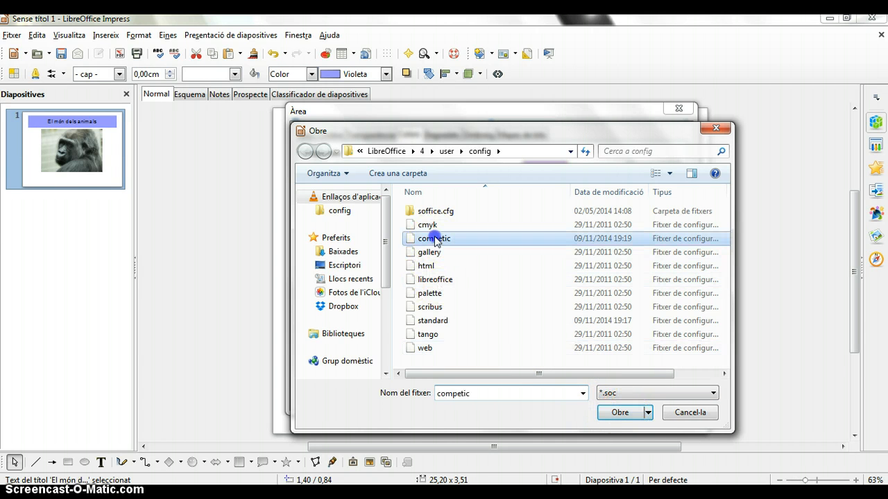
left_click(614, 412)
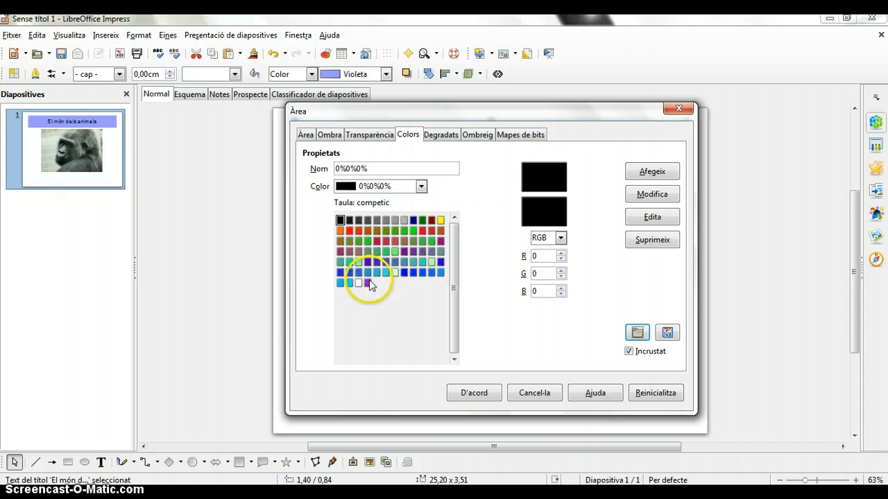
left_click(369, 283)
left_click(471, 391)
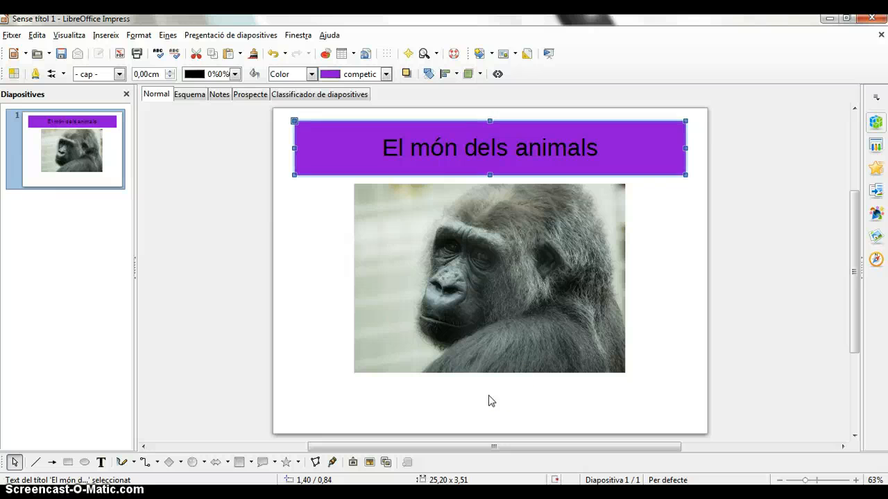
Change the title box's fill to the Ombreig 17 hatching pattern
left_click(534, 164)
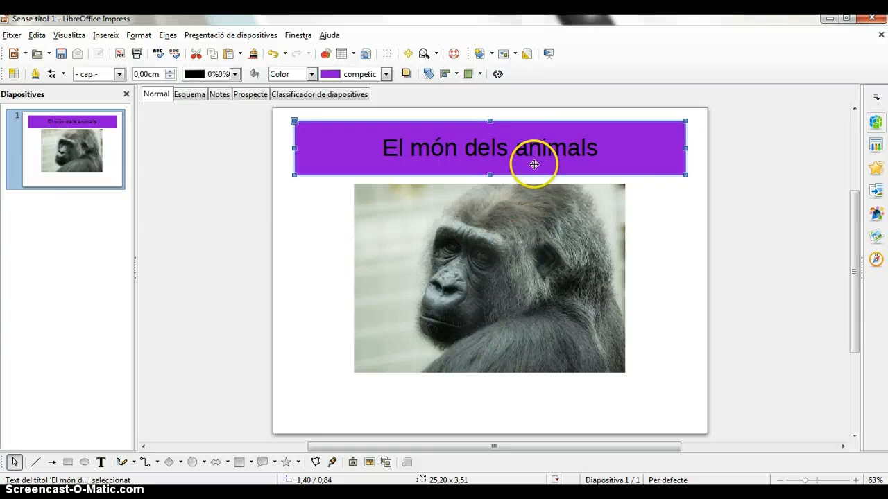
right_click(539, 123)
left_click(591, 168)
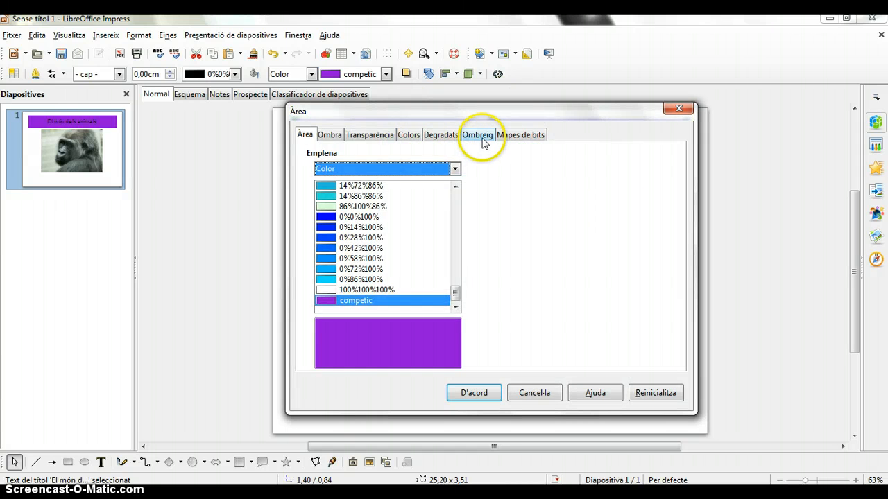
left_click(479, 135)
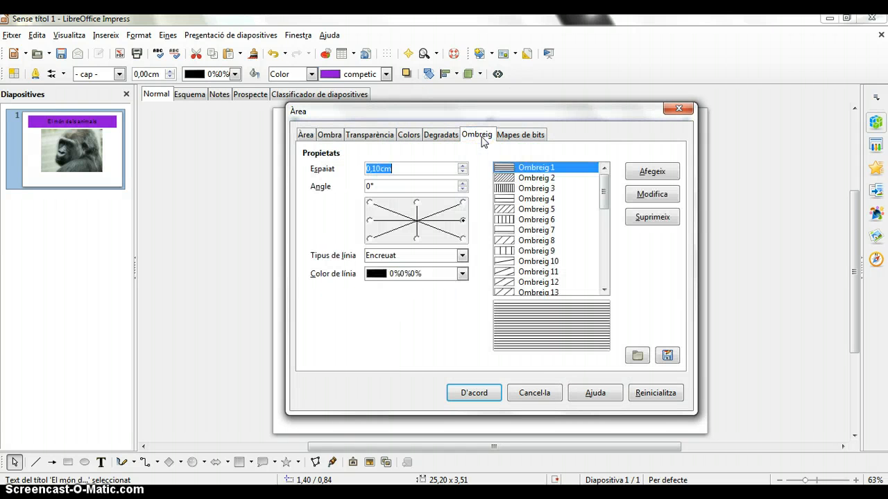
mouse_move(602, 192)
left_mouse_down()
mouse_move(604, 272)
mouse_move(603, 165)
left_mouse_up()
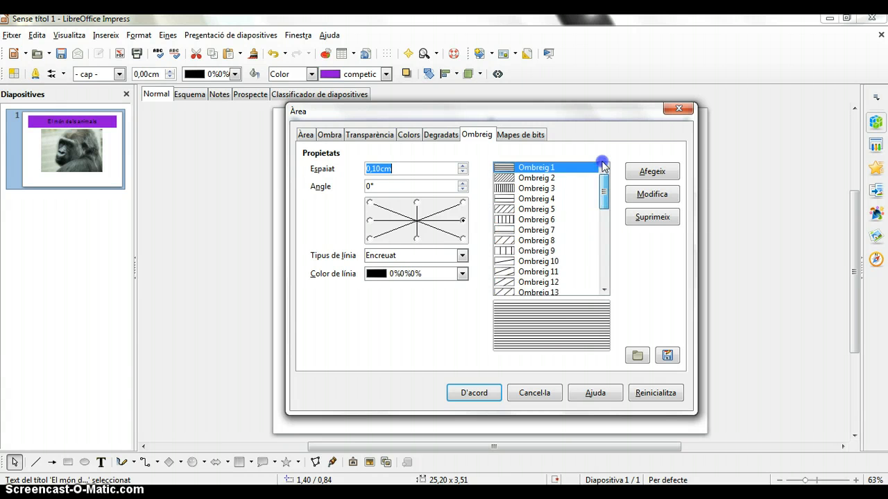
mouse_move(604, 196)
left_mouse_down()
mouse_move(605, 268)
mouse_move(614, 209)
left_mouse_up()
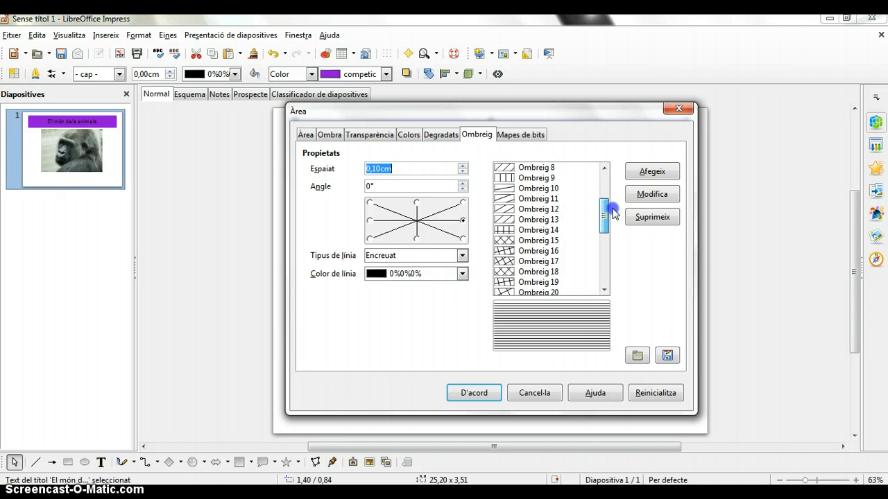
left_click(513, 265)
left_click(471, 391)
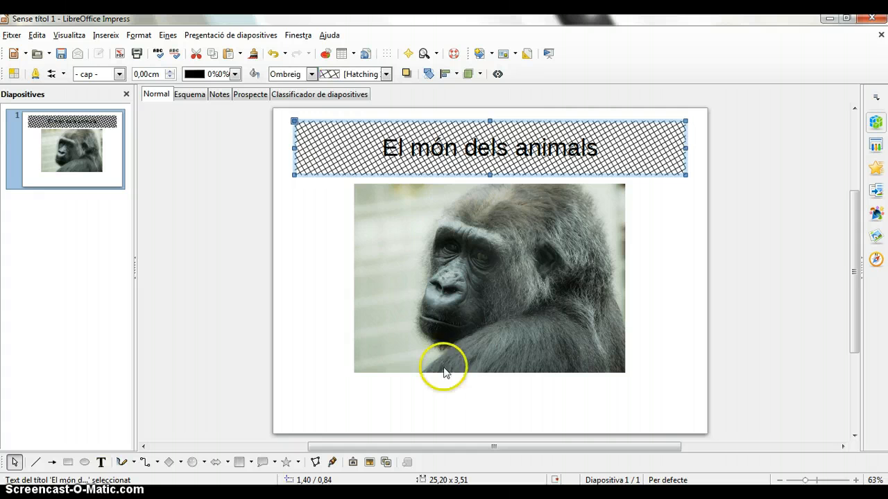
Open the title box's area hatching settings and load the pattern list from the hatching file in the config folder
right_click(400, 173)
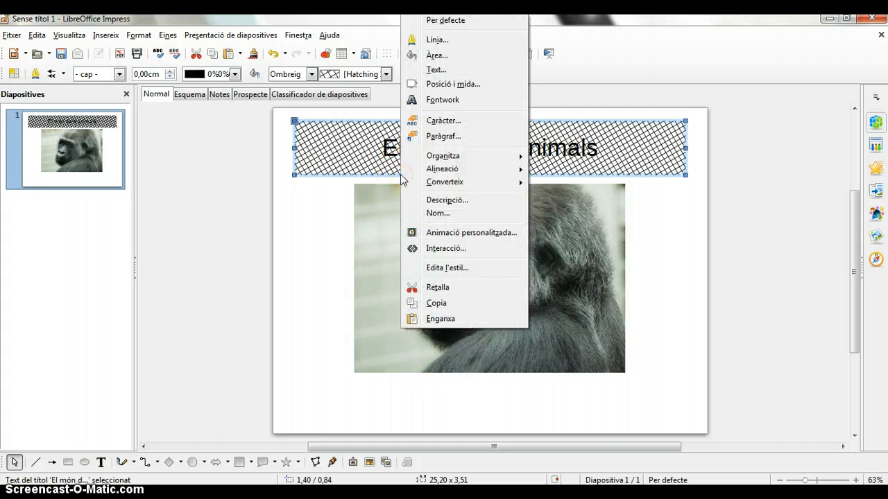
left_click(449, 55)
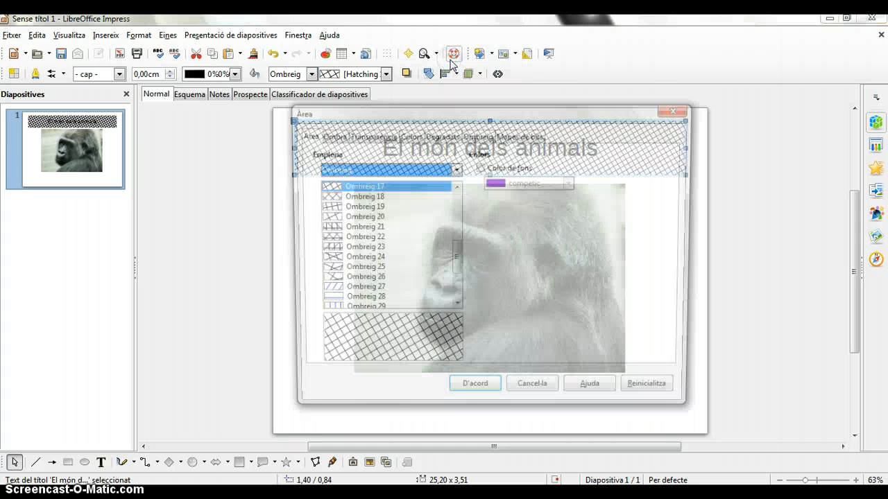
left_click(477, 135)
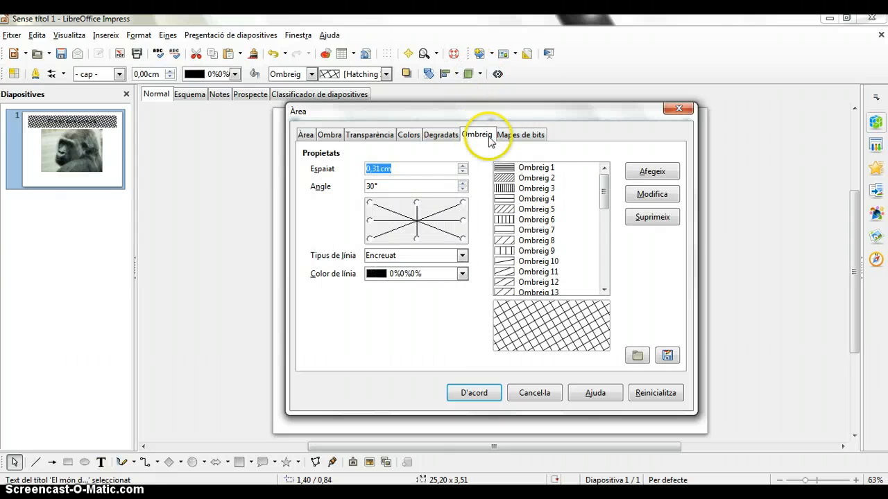
left_click(636, 356)
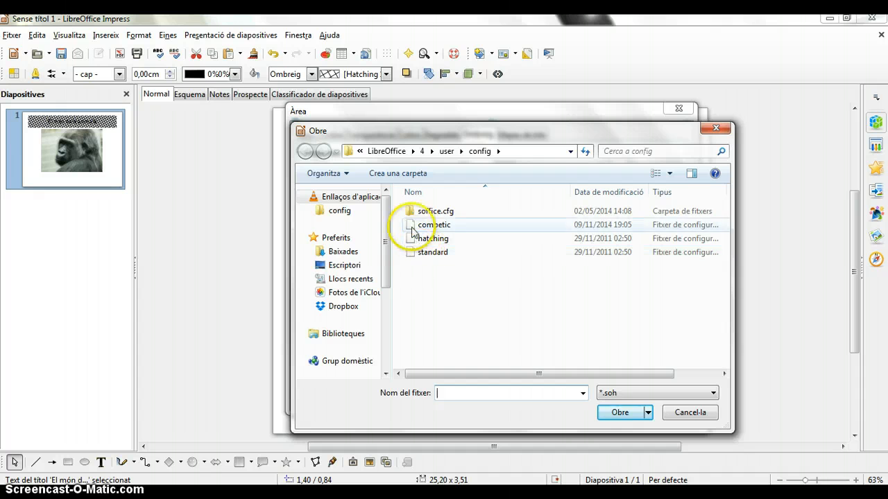
left_click(411, 228)
left_click(416, 238)
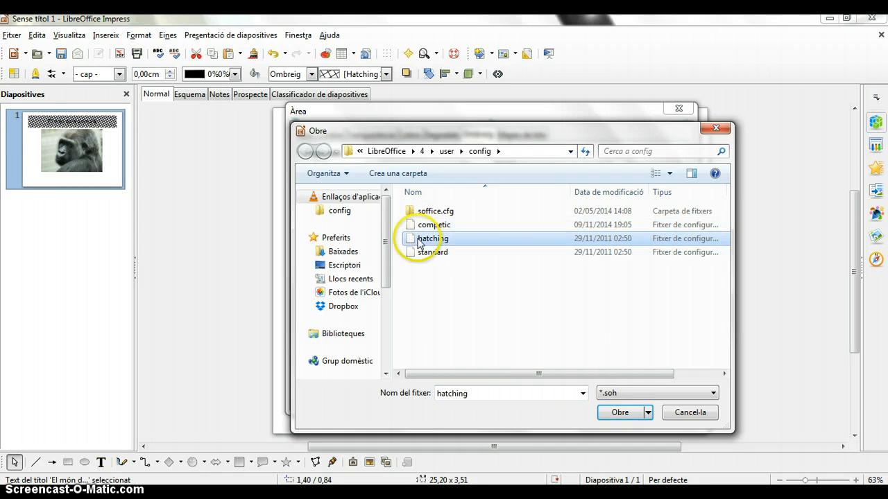
left_click(628, 410)
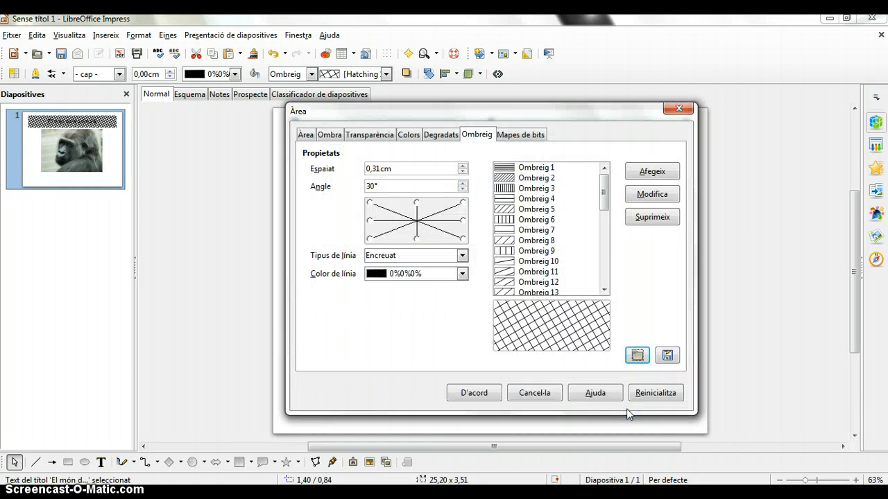
mouse_move(604, 189)
left_mouse_down()
mouse_move(602, 270)
mouse_move(605, 168)
left_mouse_up()
Load the hatching pattern list from the standard file in the config folder
left_click(636, 355)
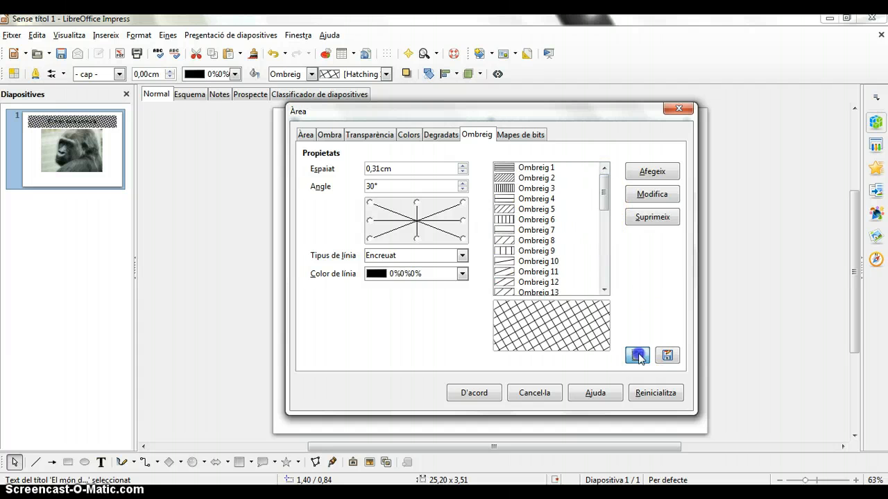
left_click(432, 252)
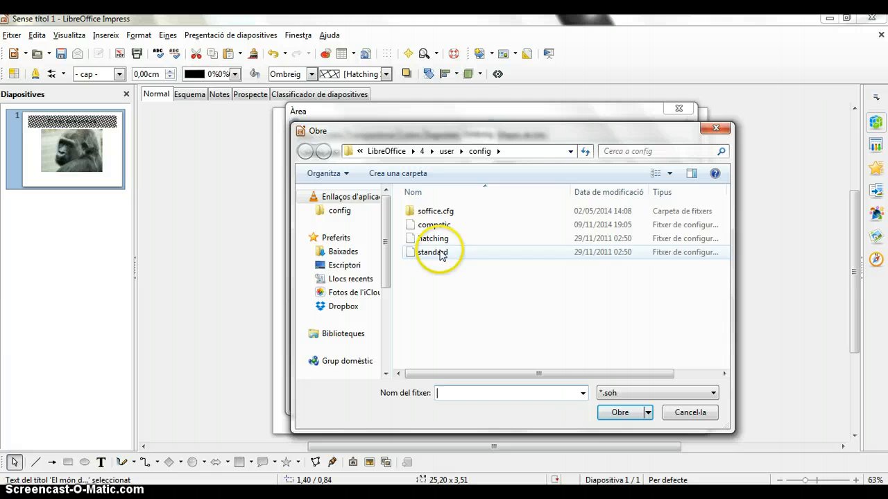
left_click(619, 412)
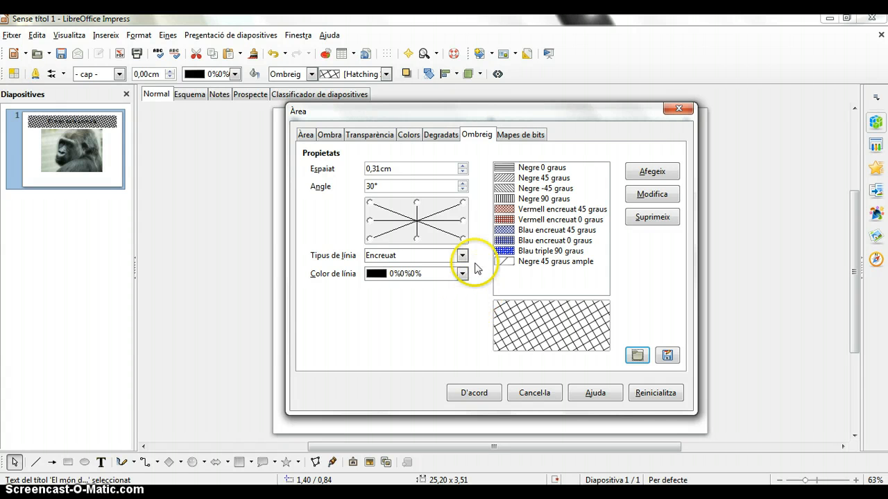
Set the hatching's spacing to 0,30 cm and, after trying several other angles, its angle to 45°
left_click(462, 167)
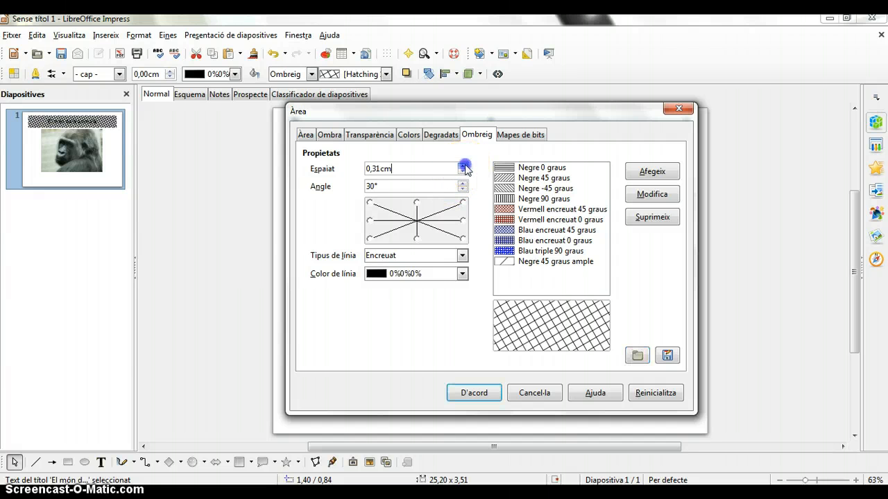
left_click(462, 172)
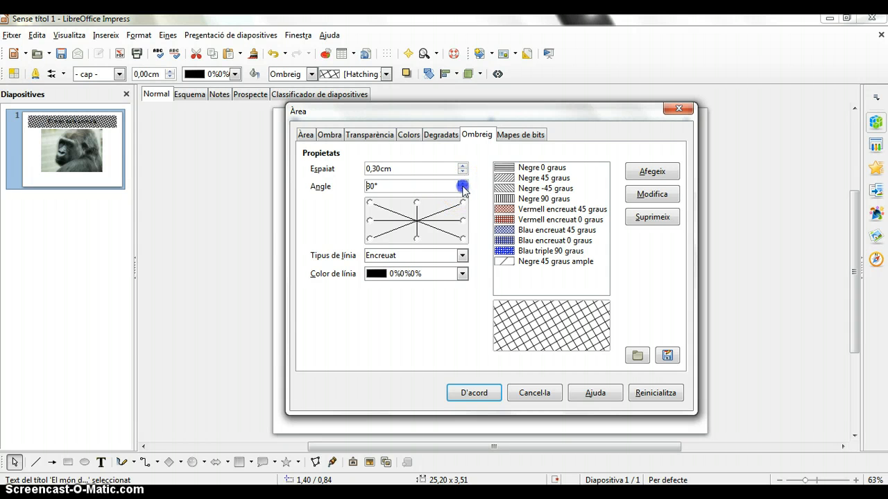
left_click(462, 183)
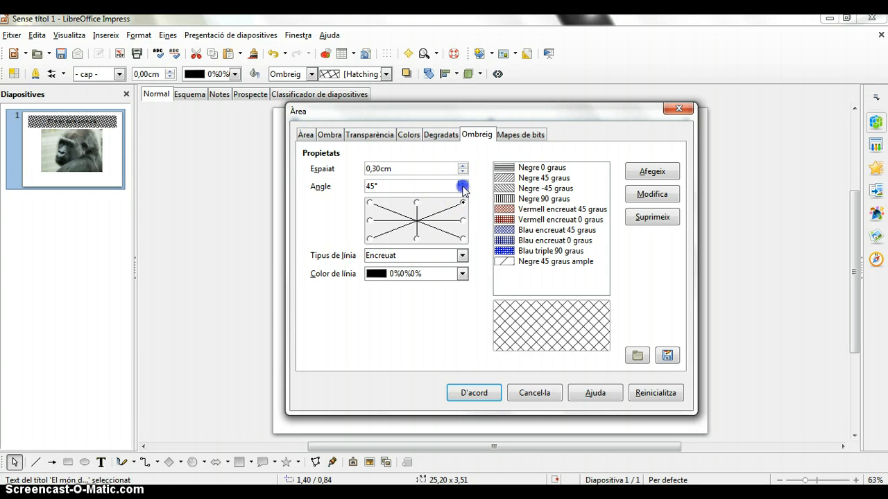
left_click(462, 183)
left_click(462, 184)
left_click(369, 201)
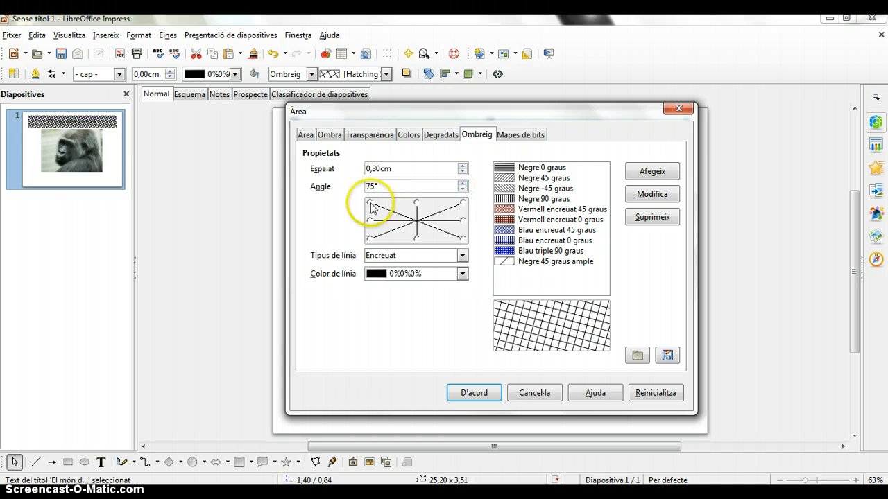
left_click(461, 239)
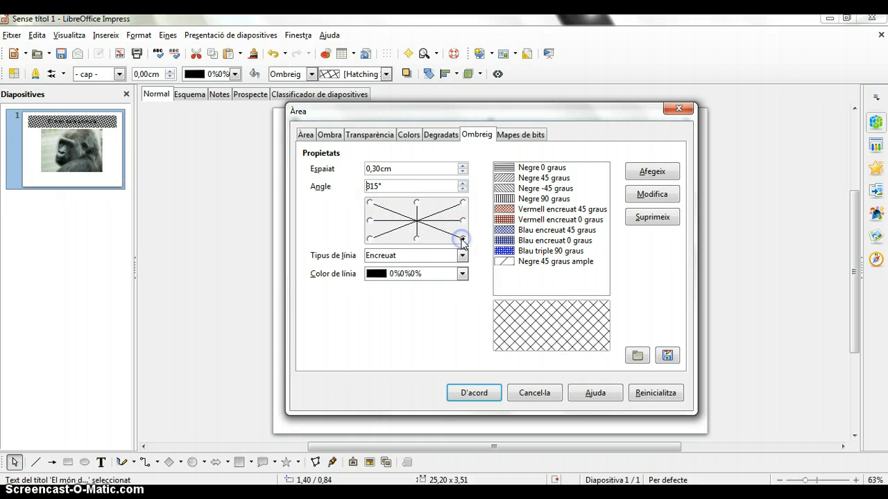
left_click(417, 240)
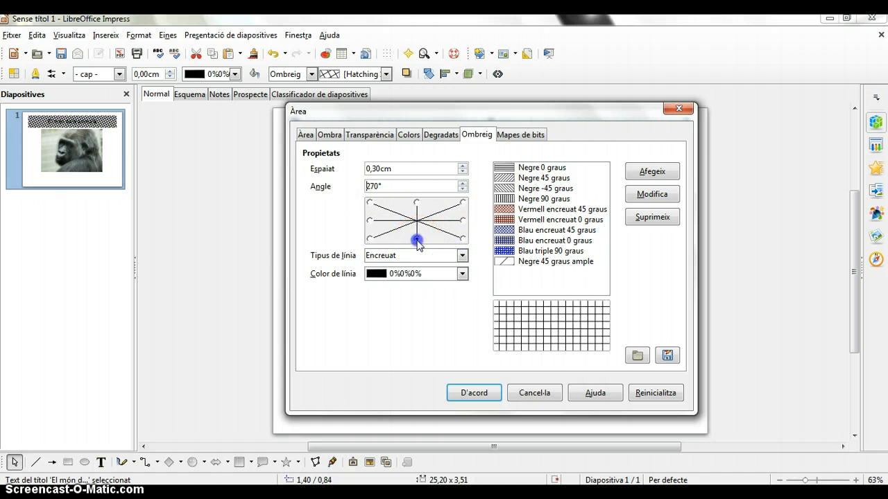
left_click(462, 202)
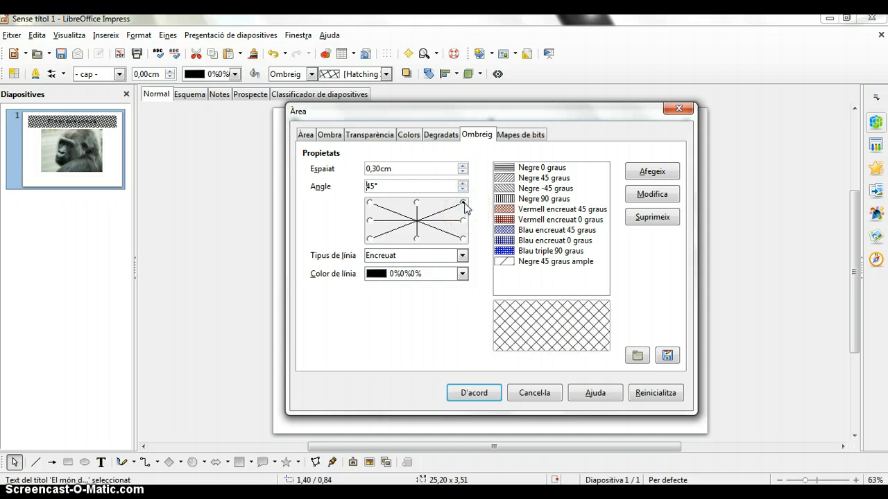
Change the hatching's line type to Triple and its line colour to the blue 0%0%100%
left_click(458, 258)
left_click(461, 256)
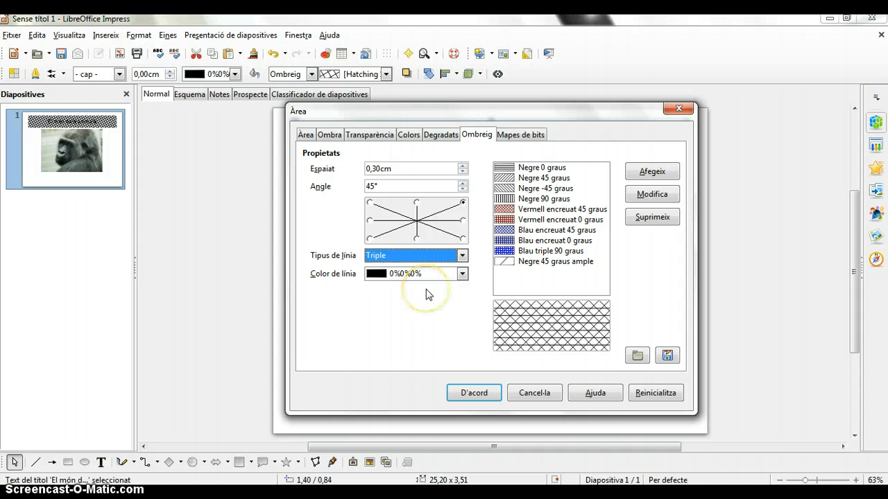
left_click(461, 274)
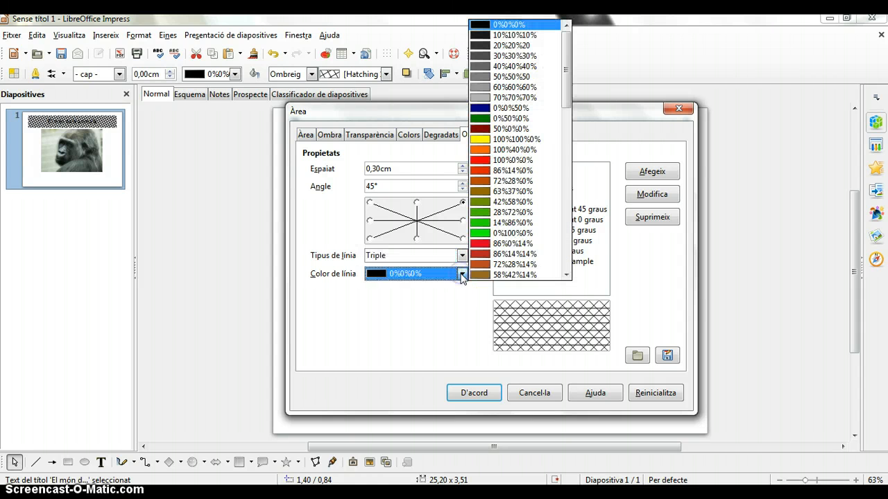
left_click_drag(563, 79, 566, 254)
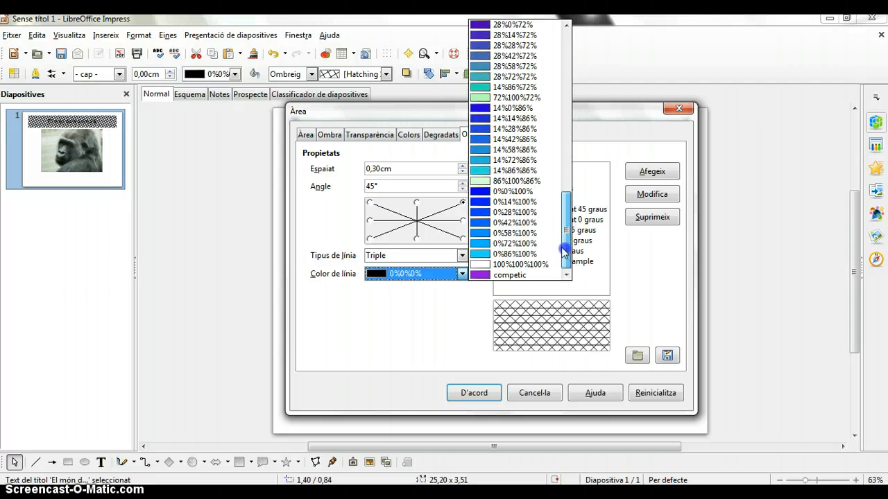
left_click(482, 192)
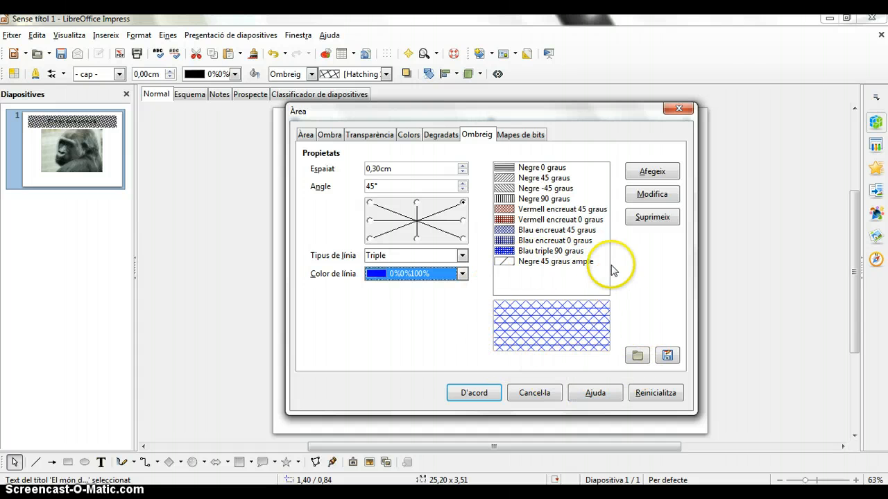
Add the edited hatching to the list under the name competic and save the list in the config folder as competic
left_click(652, 174)
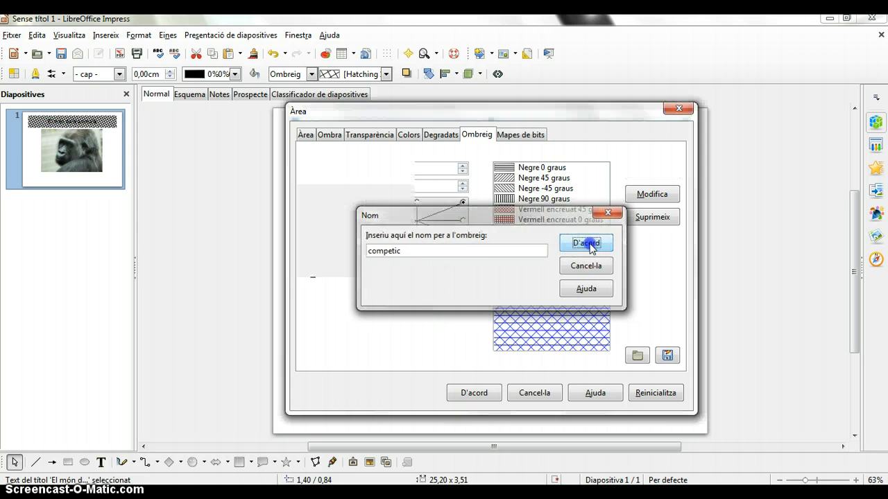
left_click(586, 244)
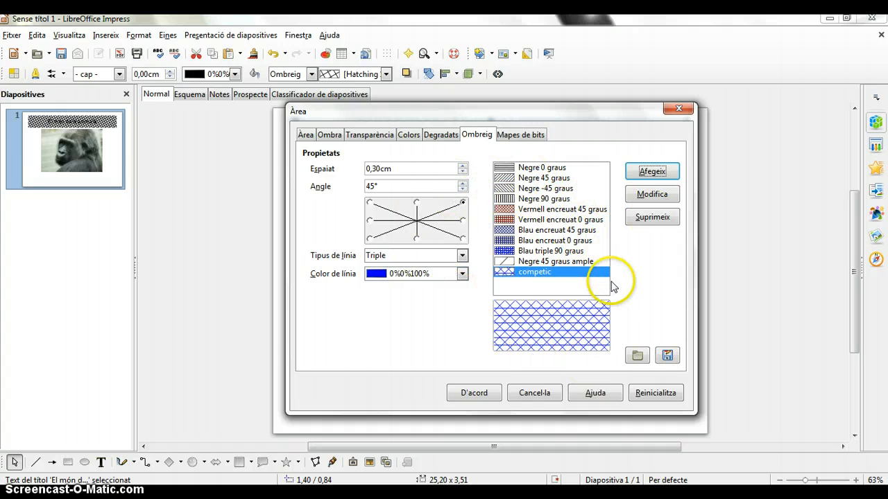
left_click(666, 355)
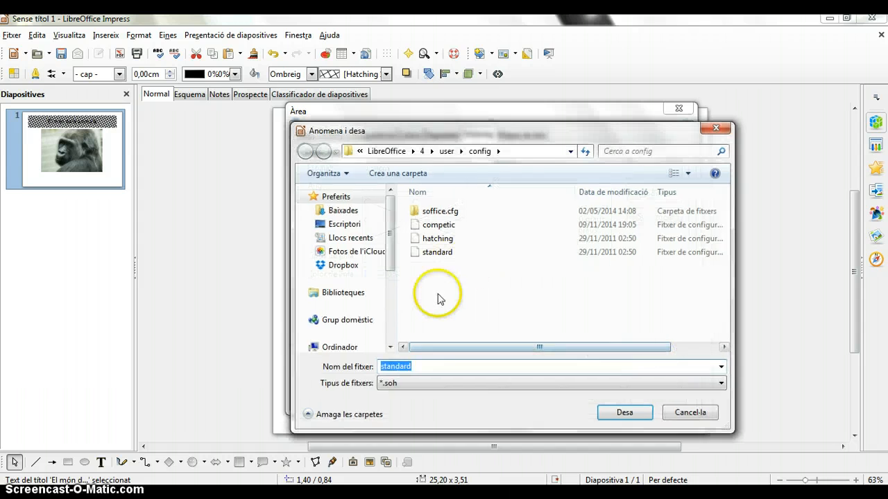
type("competi")
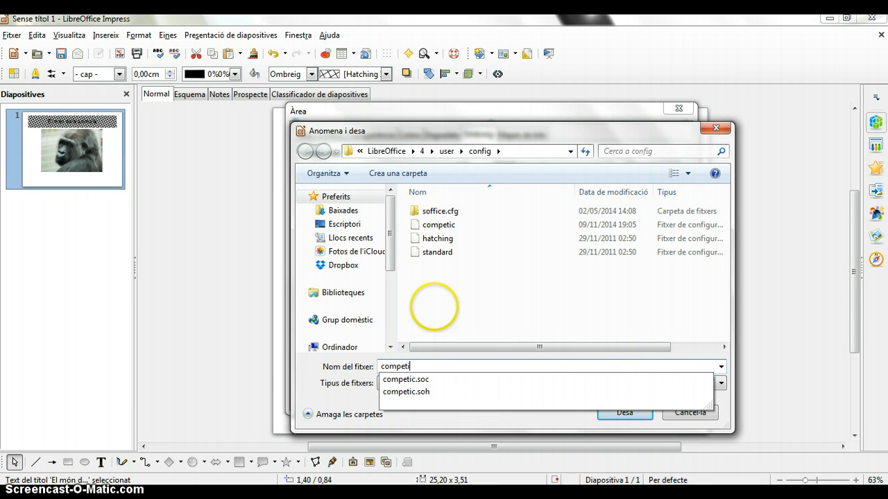
type("c")
left_click(624, 412)
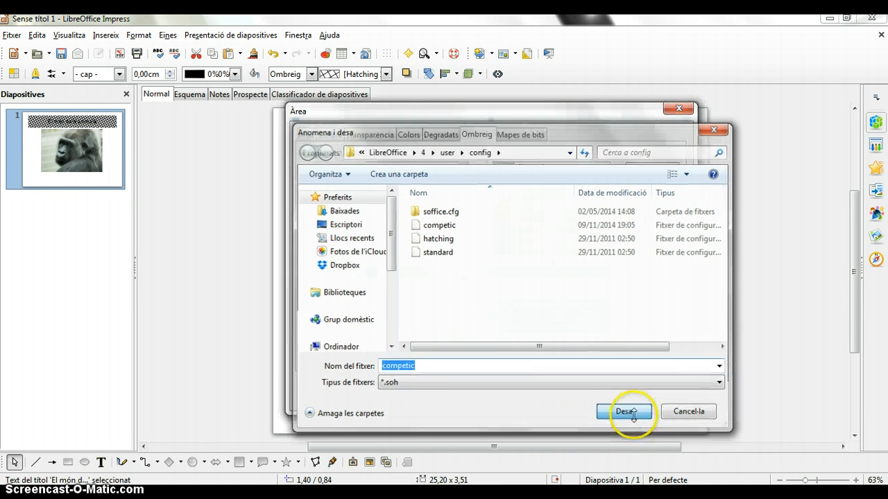
Switch the hatching list back to the standard file
left_click(637, 355)
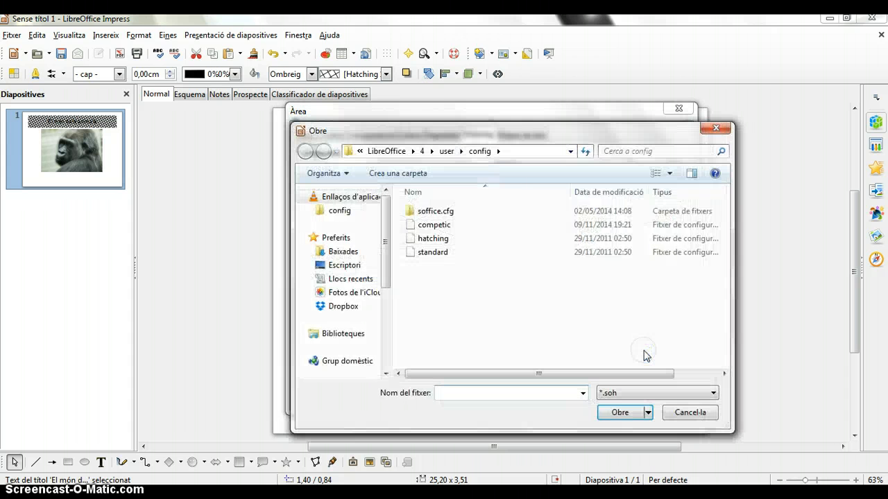
left_click(433, 252)
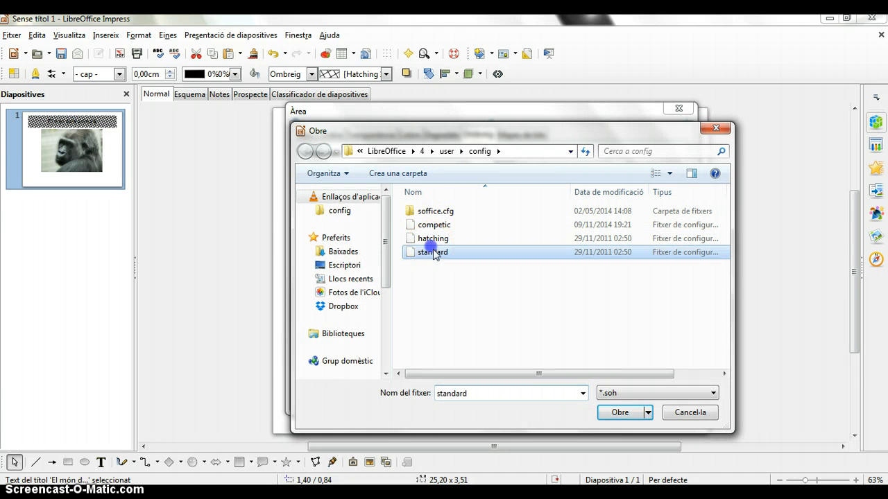
left_click(619, 411)
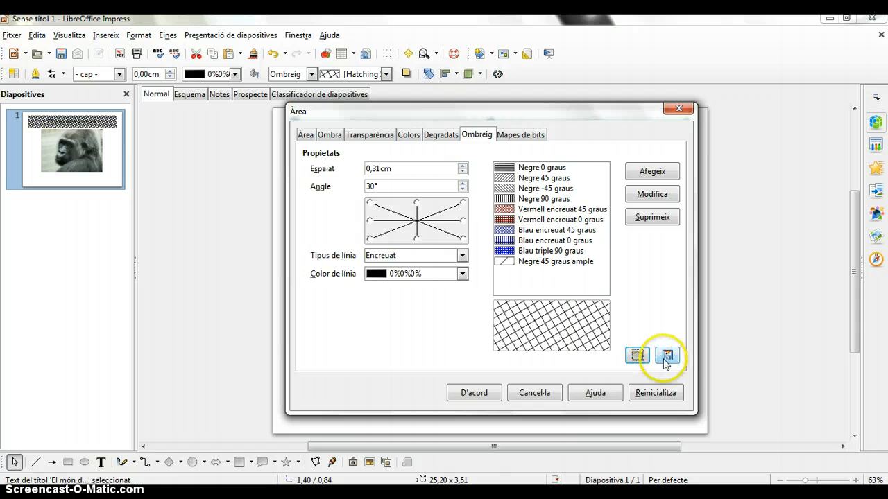
Load the saved competic hatching list and fill the title box with its competic pattern
left_click(637, 355)
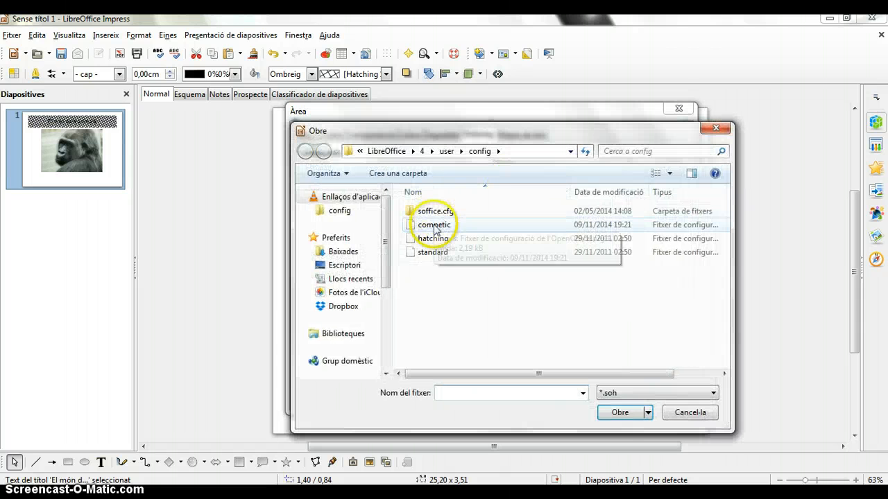
left_click(434, 225)
left_click(619, 414)
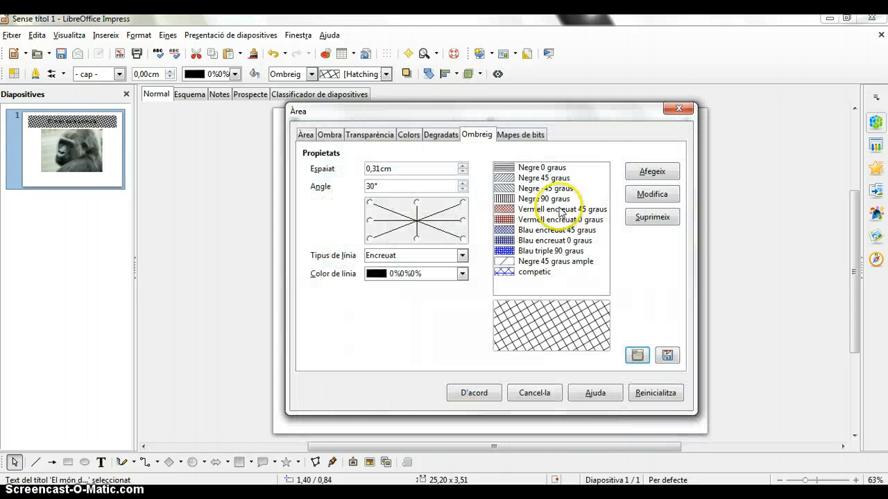
left_click(521, 272)
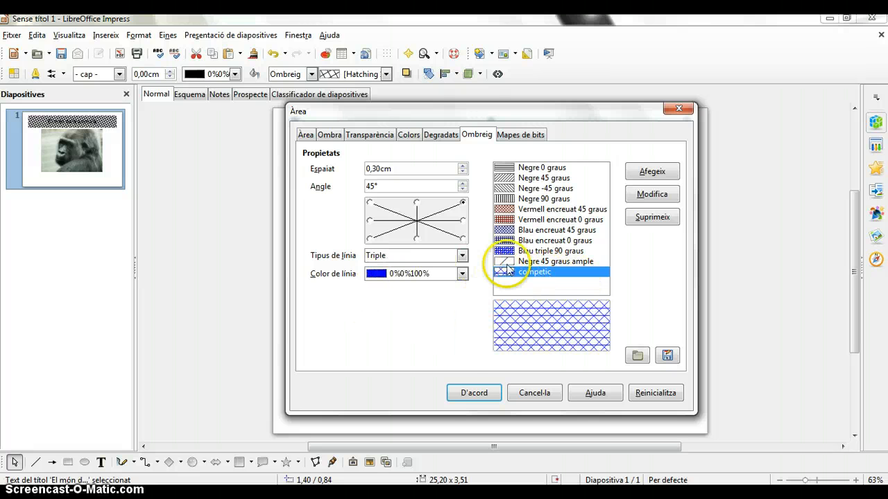
left_click(469, 394)
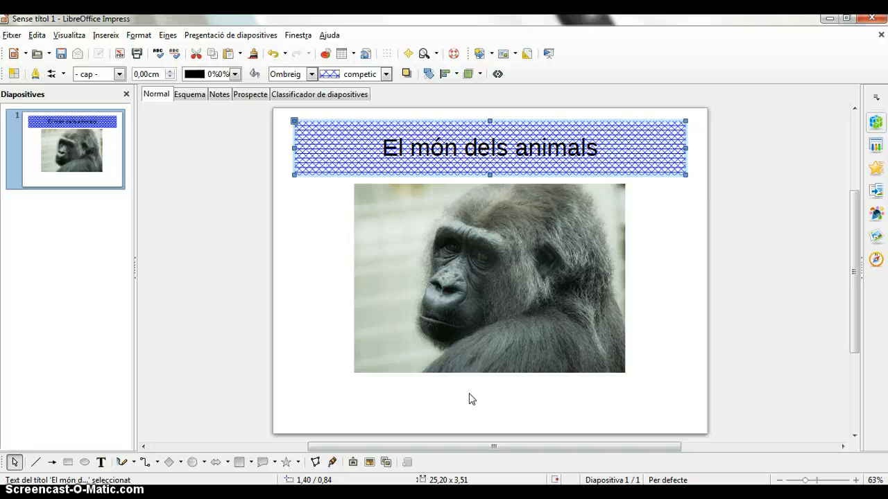
Open the title box's area settings for bitmaps and load the standard bitmap list from the config folder
right_click(528, 121)
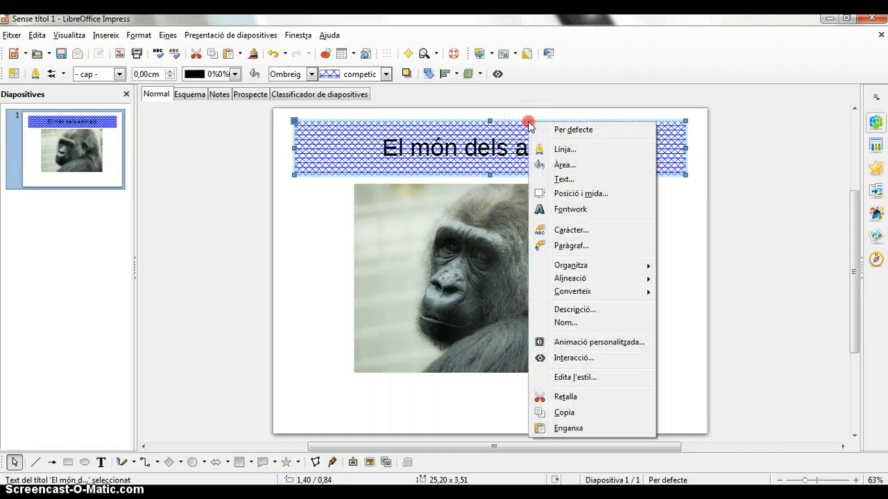
left_click(548, 164)
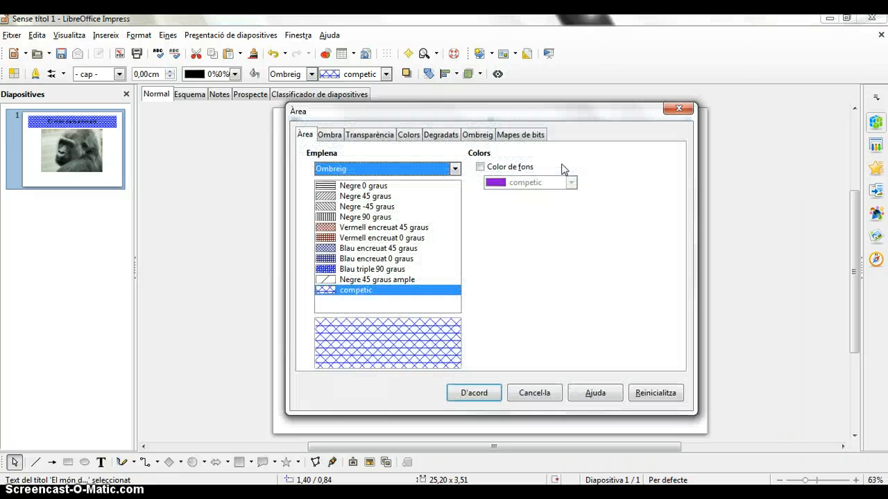
left_click(528, 137)
left_click(523, 136)
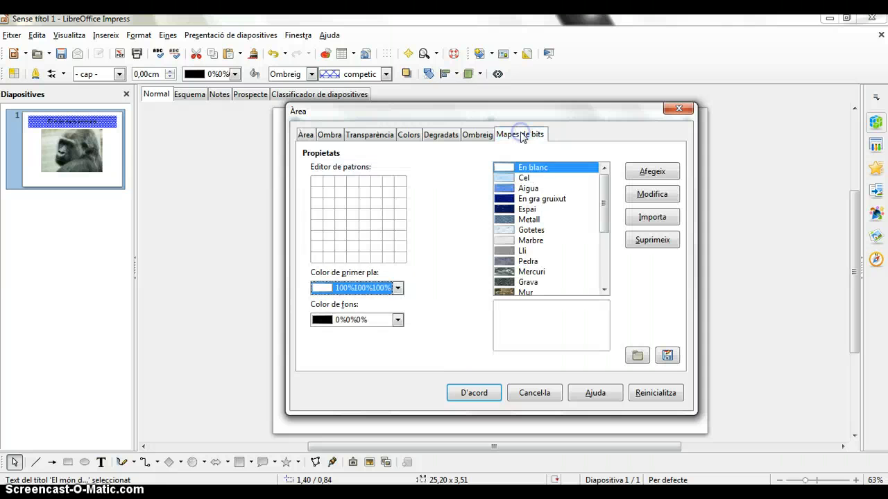
left_click(635, 355)
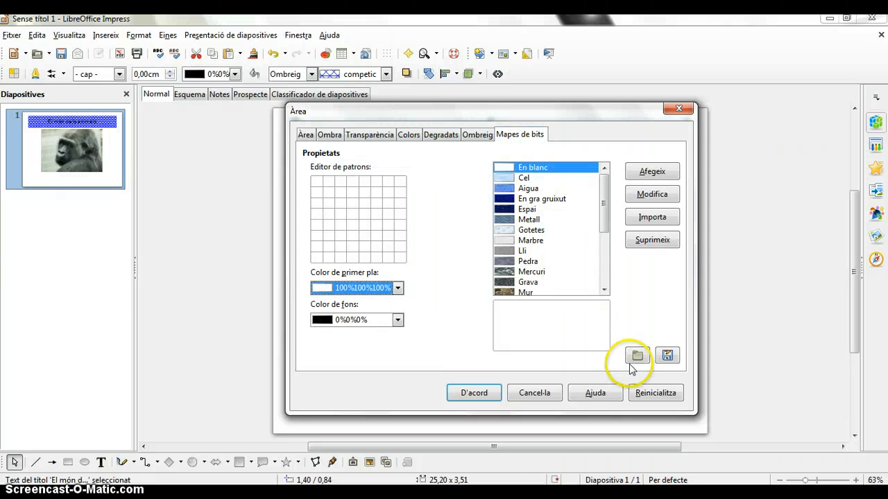
left_click(433, 225)
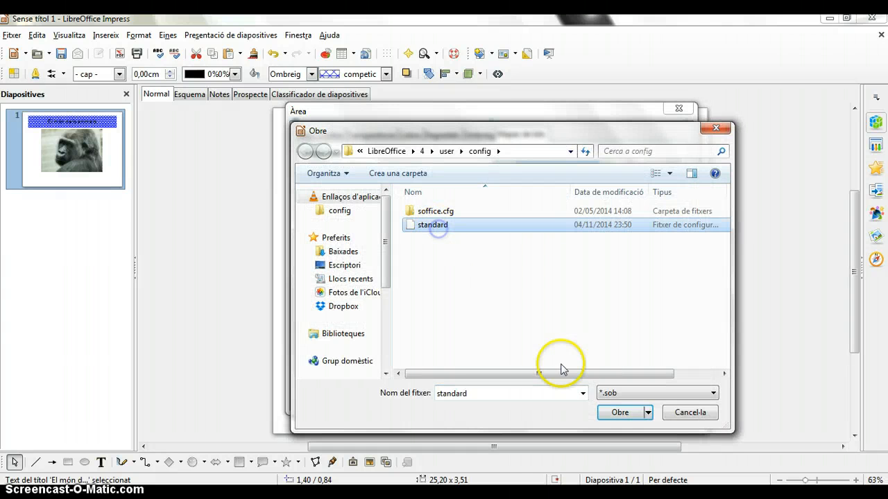
left_click(622, 416)
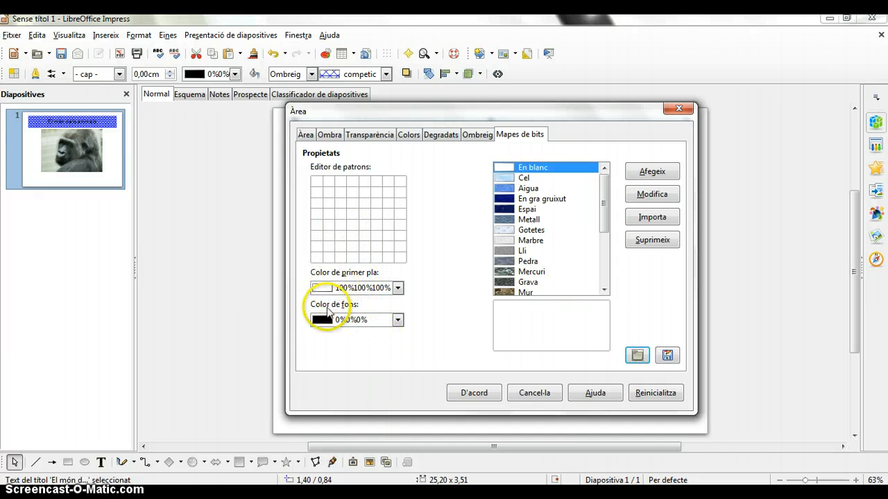
Set the bitmap pattern's foreground colour to yellow 100%100%0% and its background colour to green 14%86%0%
left_click(397, 288)
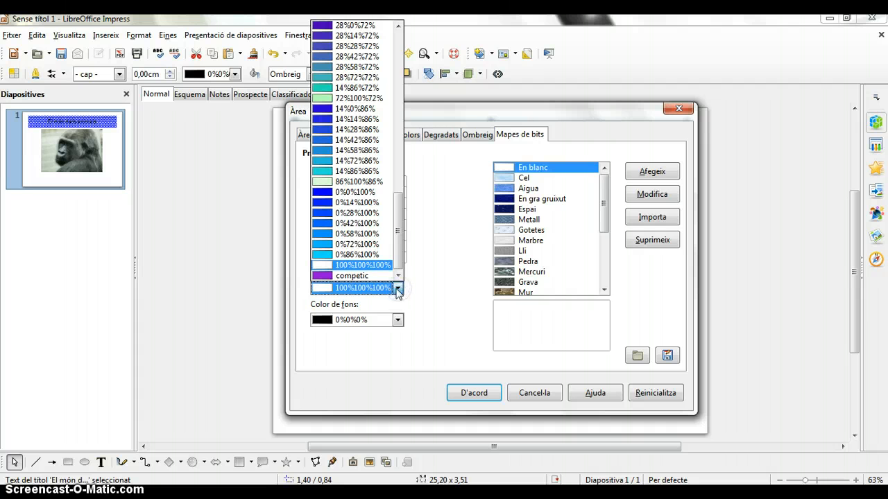
left_click_drag(403, 234, 411, 89)
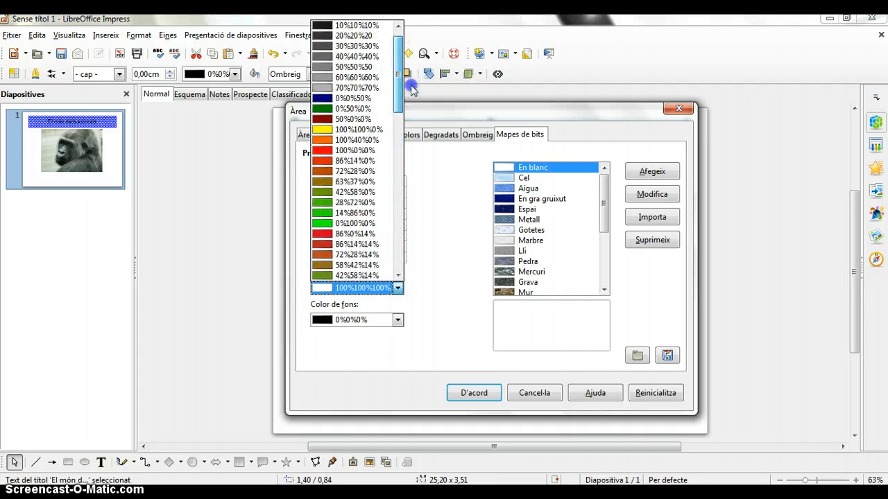
left_click(331, 130)
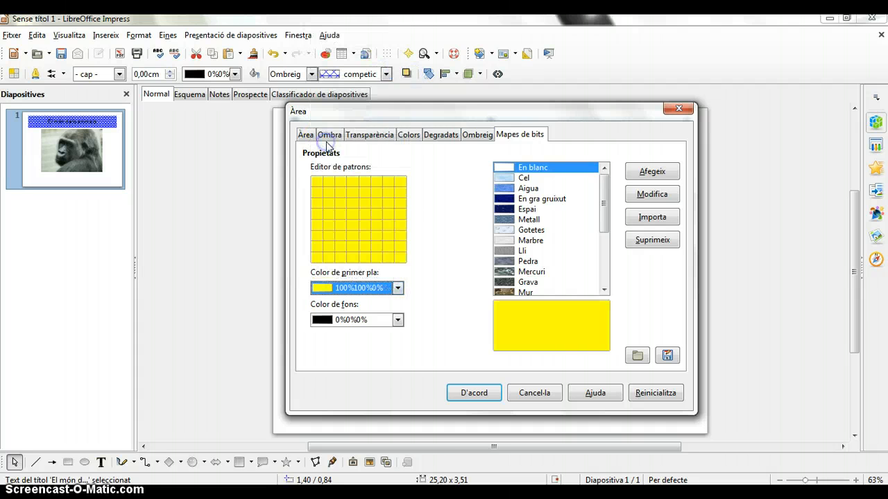
left_click(397, 319)
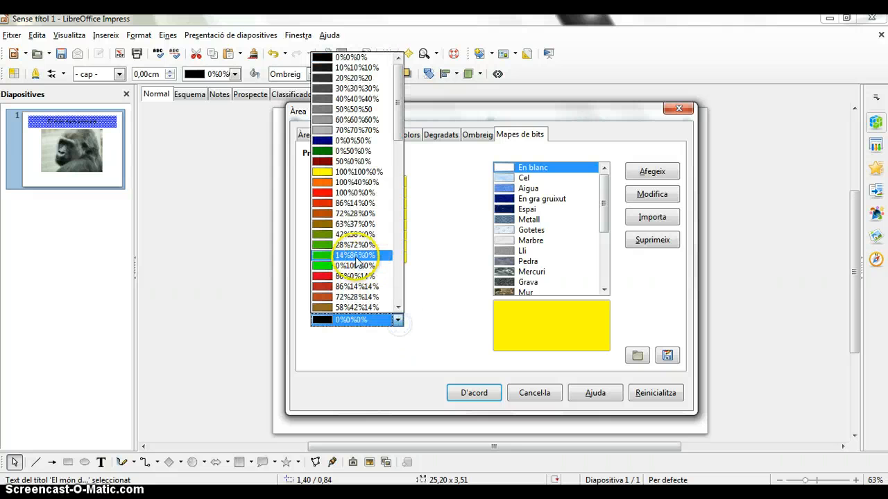
left_click(328, 257)
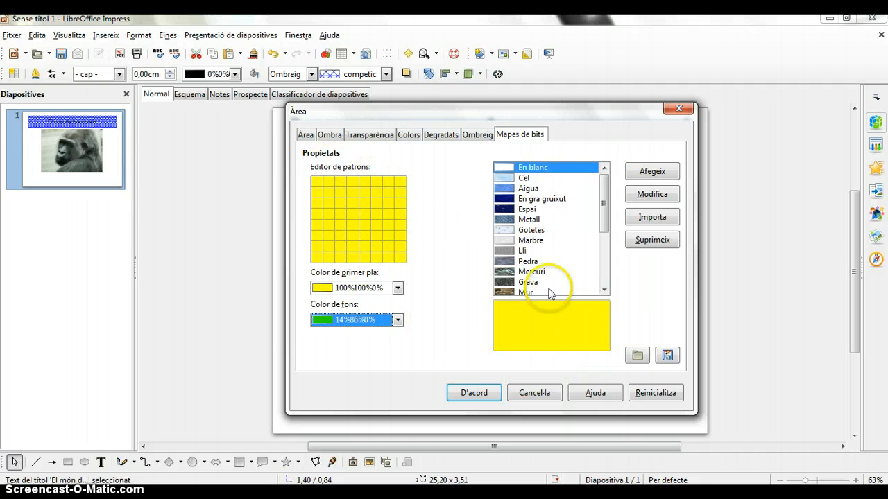
Paint a three-by-three arrangement of three-pixel green corner shapes on the yellow pattern grid, in rows 1–2, 4–5 and 7–8
left_click(331, 182)
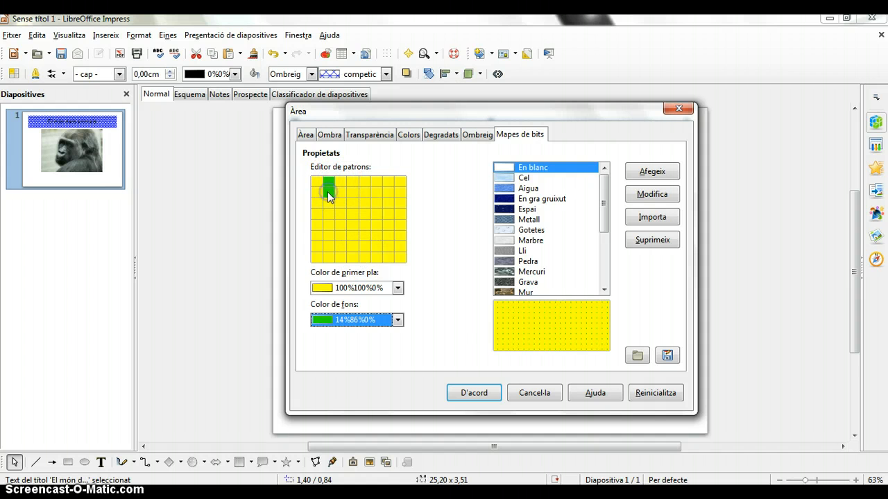
left_click(316, 191)
left_click(365, 197)
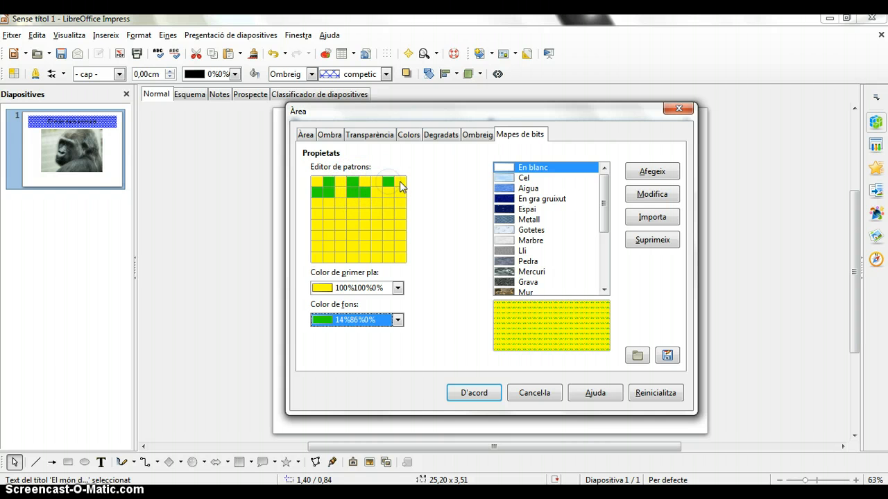
left_click(400, 182)
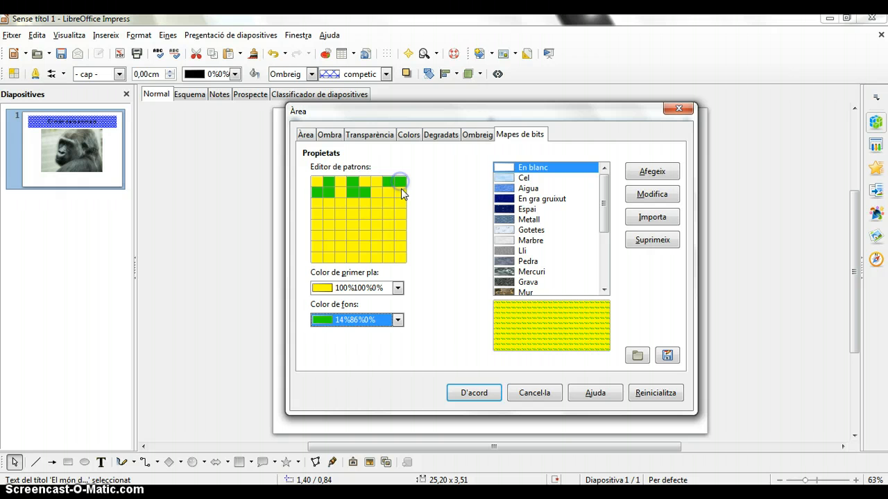
left_click(319, 215)
left_click(365, 216)
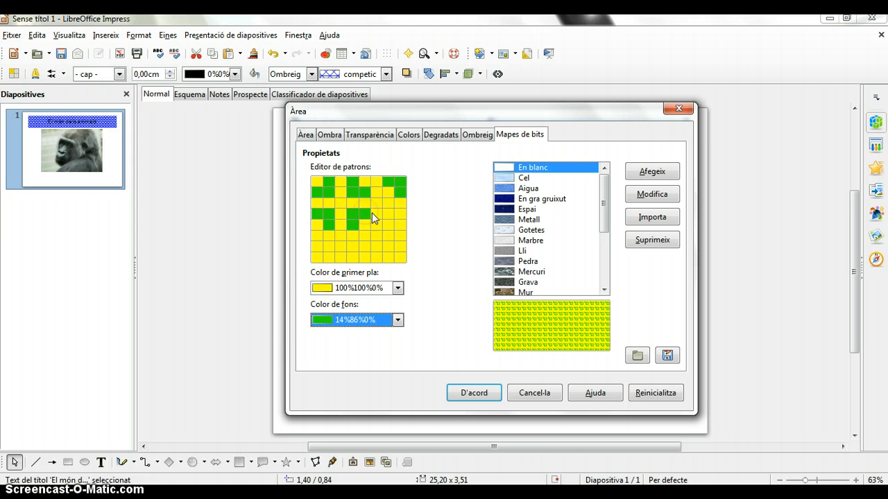
left_click(390, 214)
left_click(401, 214)
left_click(400, 225)
left_click(321, 257)
left_click(328, 248)
left_click(353, 247)
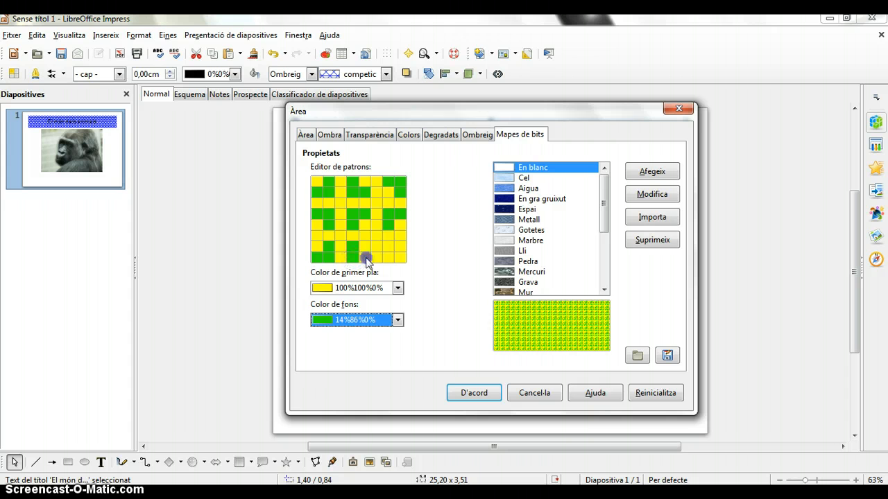
left_click(386, 248)
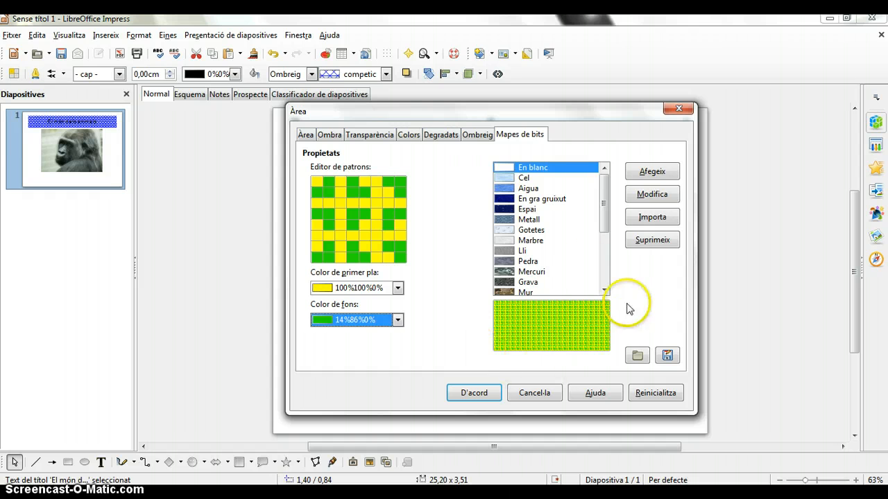
Add the pattern to the bitmap list under the name competic and save the list in the config folder as competic
left_click(639, 173)
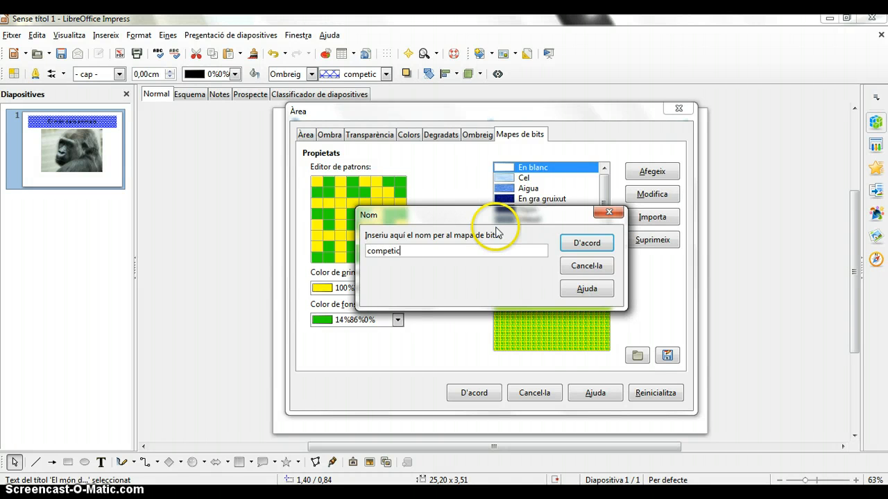
left_click(587, 242)
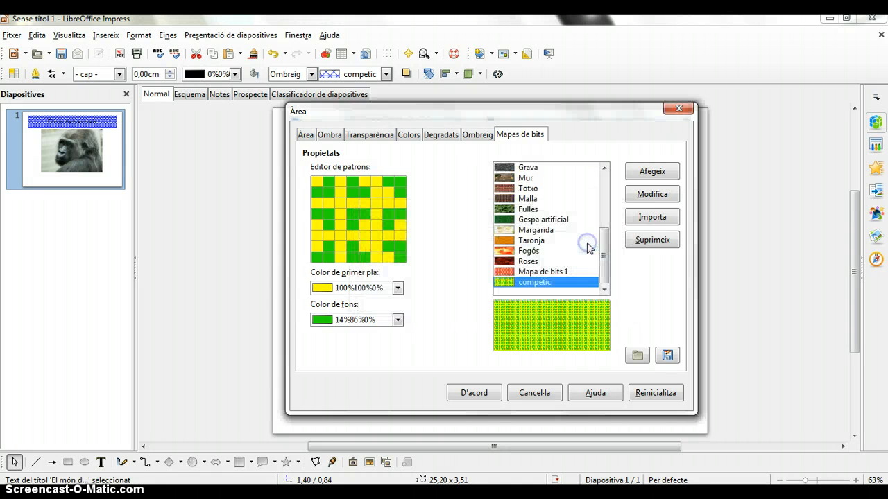
left_click(668, 356)
left_click(427, 352)
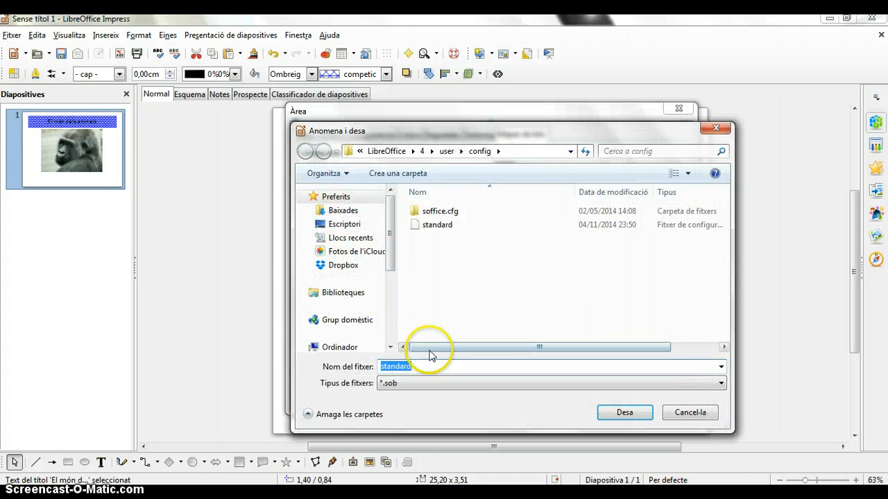
type("competic")
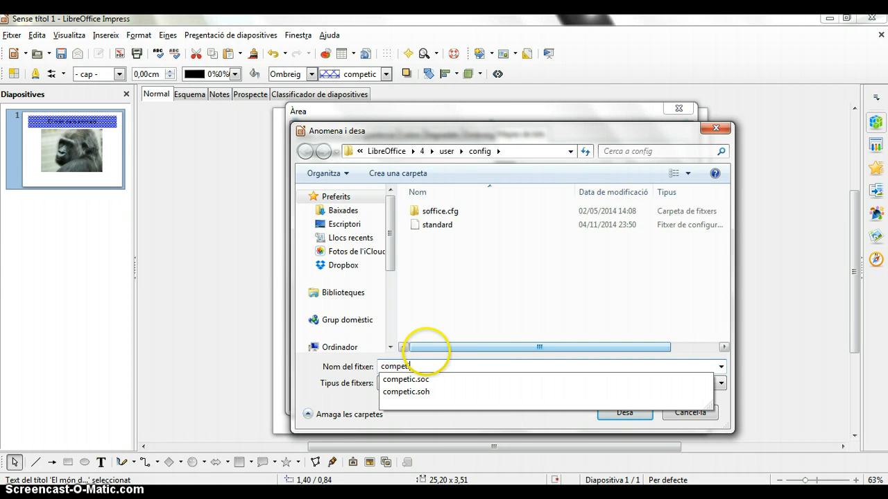
left_click(623, 414)
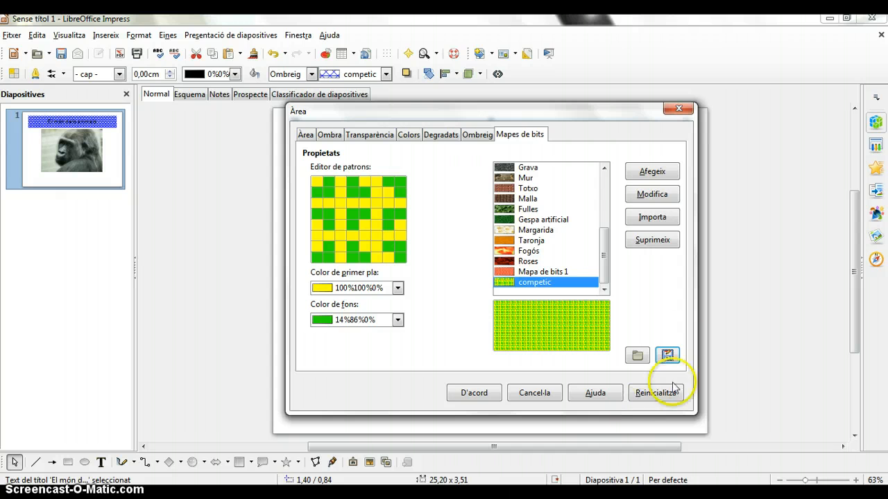
Fill the title box with the custom competic bitmap pattern
left_click(510, 284)
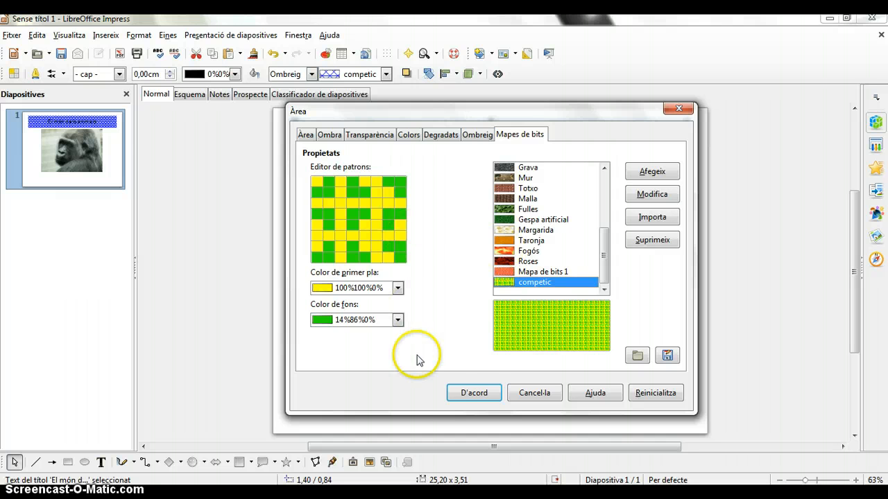
left_click(480, 397)
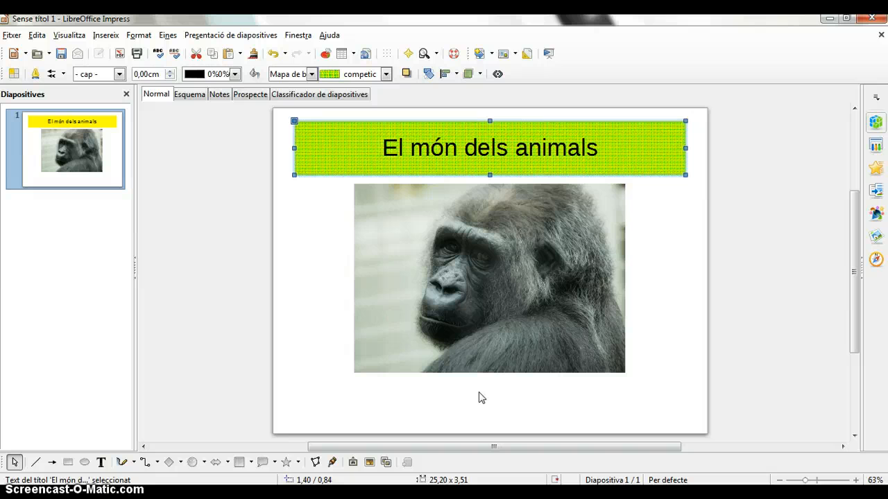